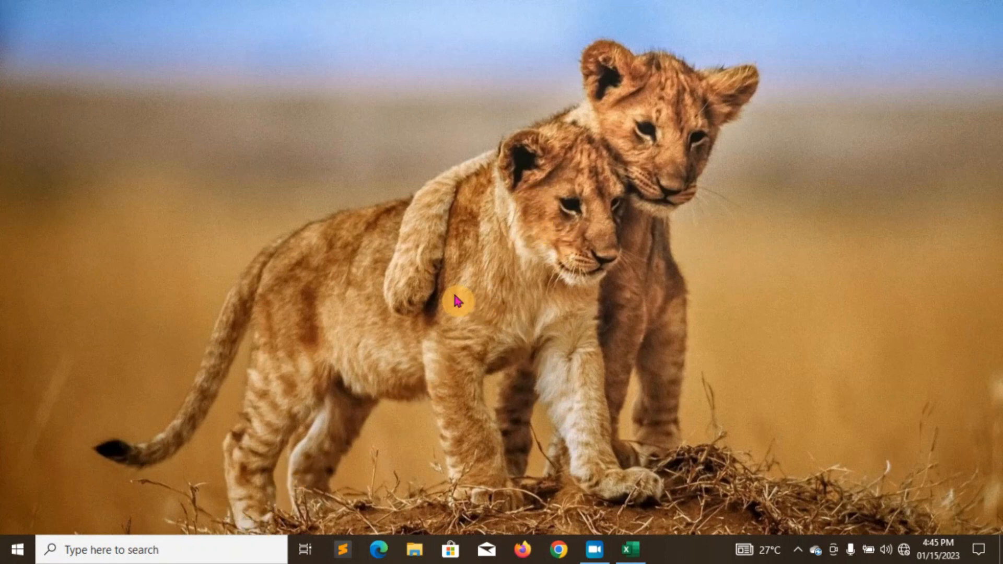
# Step: Launch ArcMap 10.4 and dismiss the Getting Started dialog to work in a blank untitled map
pyautogui.click(140, 548)
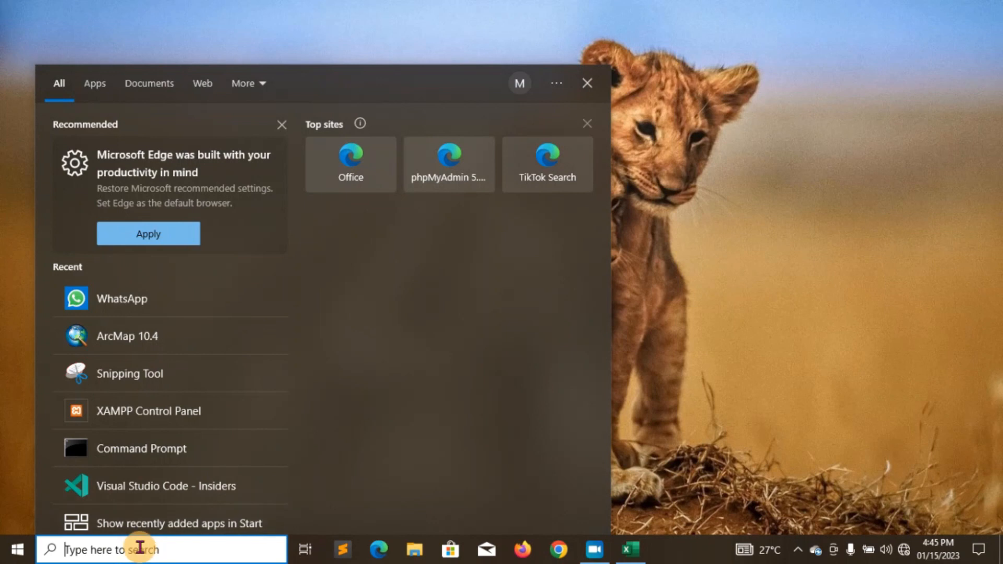
pyautogui.write('ARC')
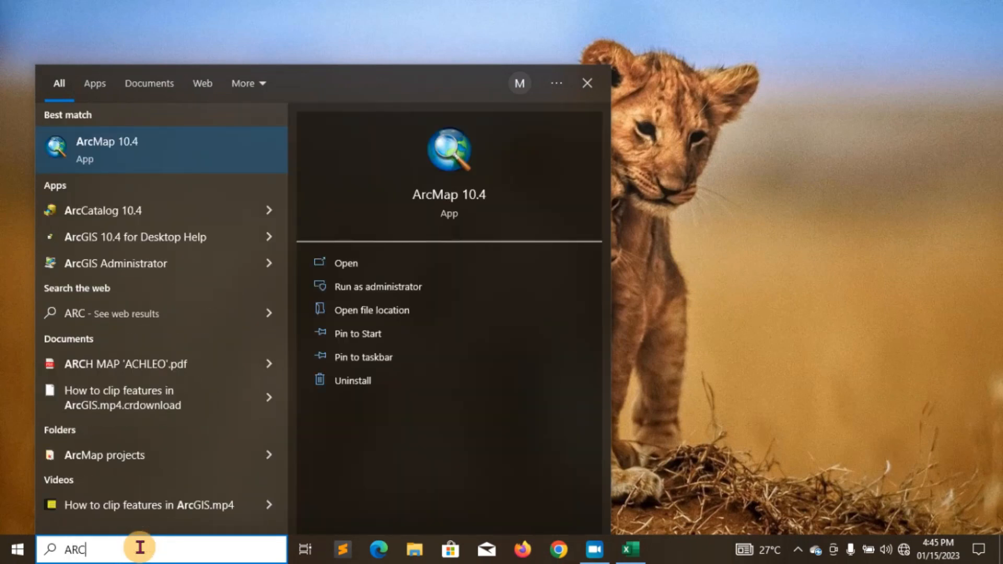
pyautogui.click(361, 265)
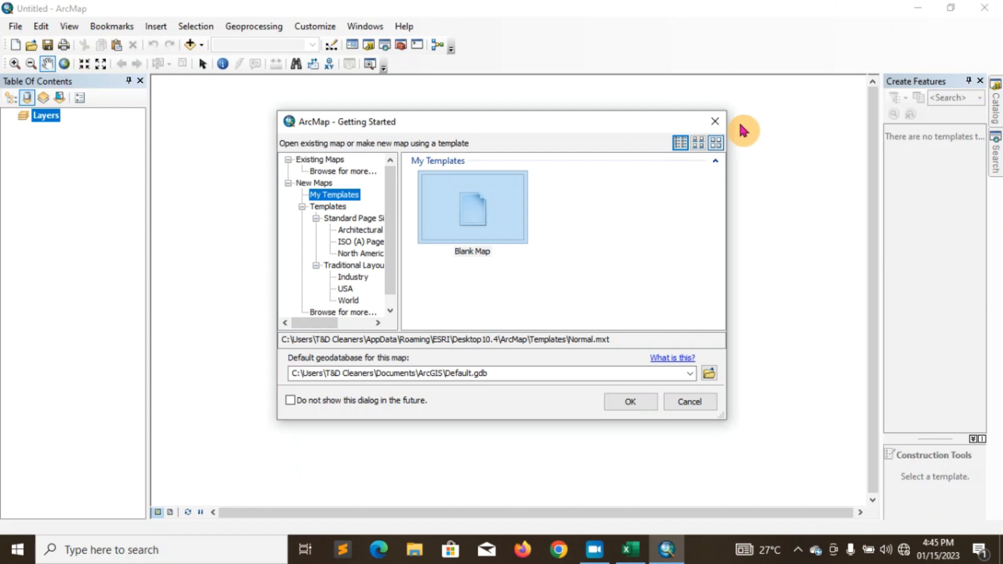
pyautogui.click(714, 125)
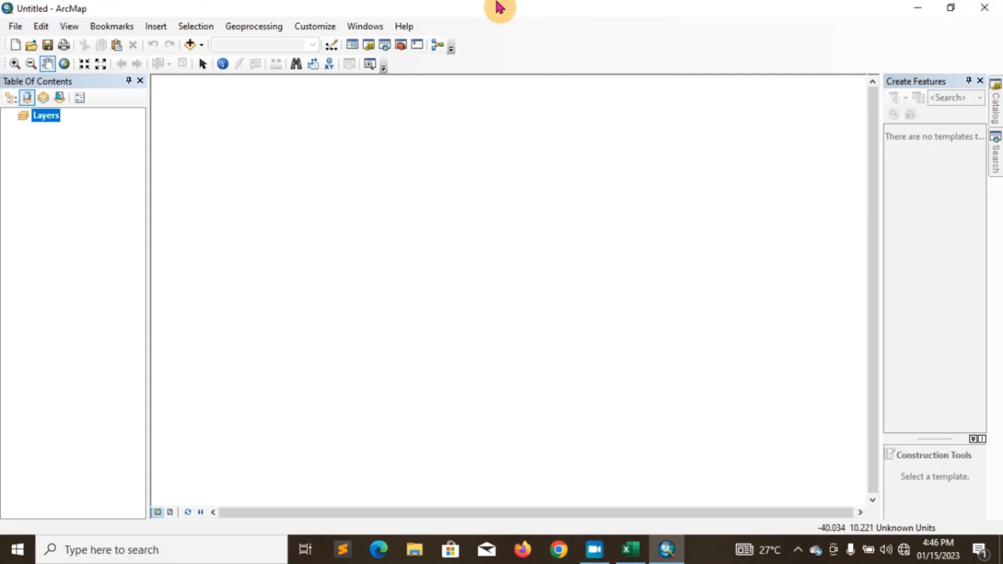
pyautogui.click(20, 30)
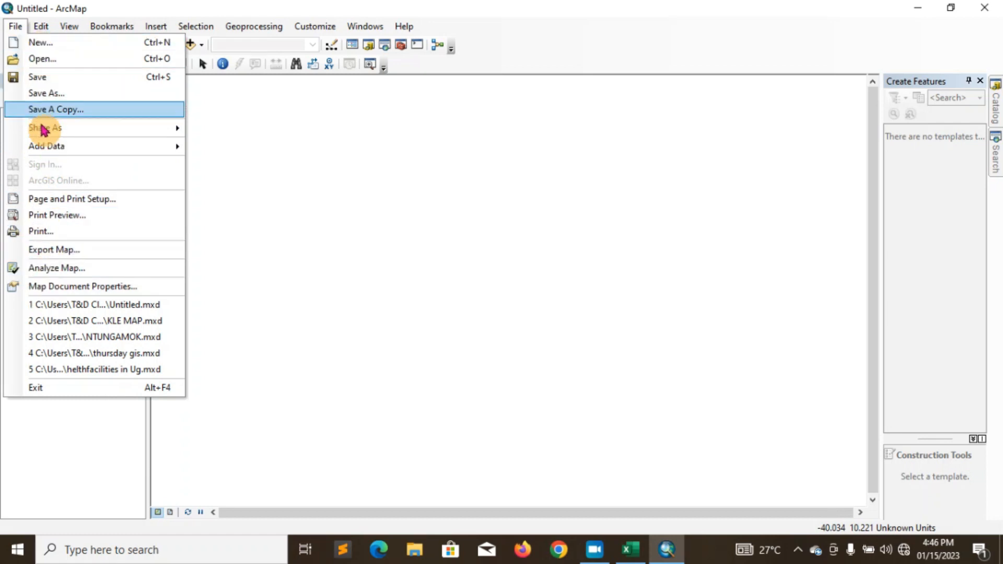
pyautogui.click(45, 26)
pyautogui.click(42, 26)
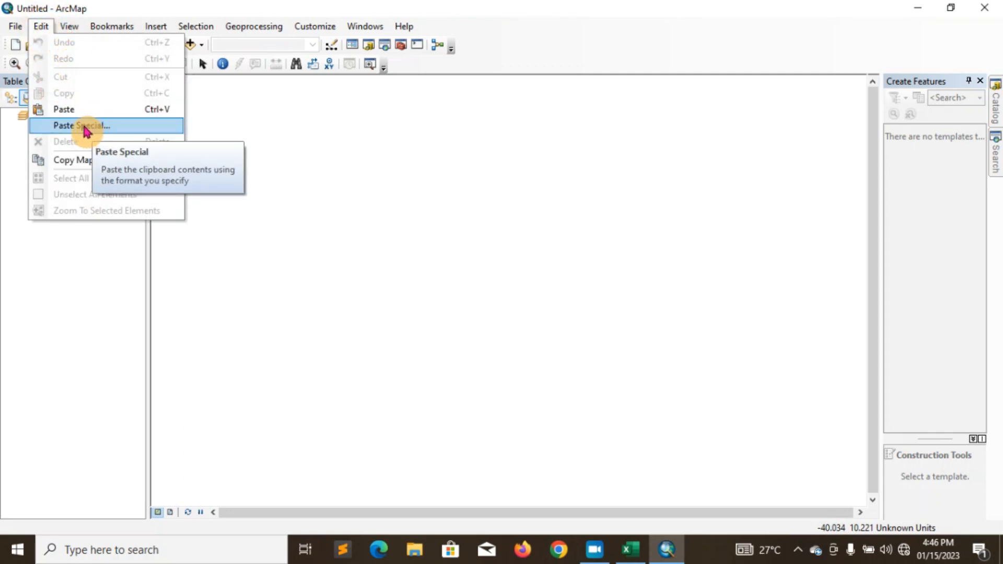
pyautogui.click(74, 33)
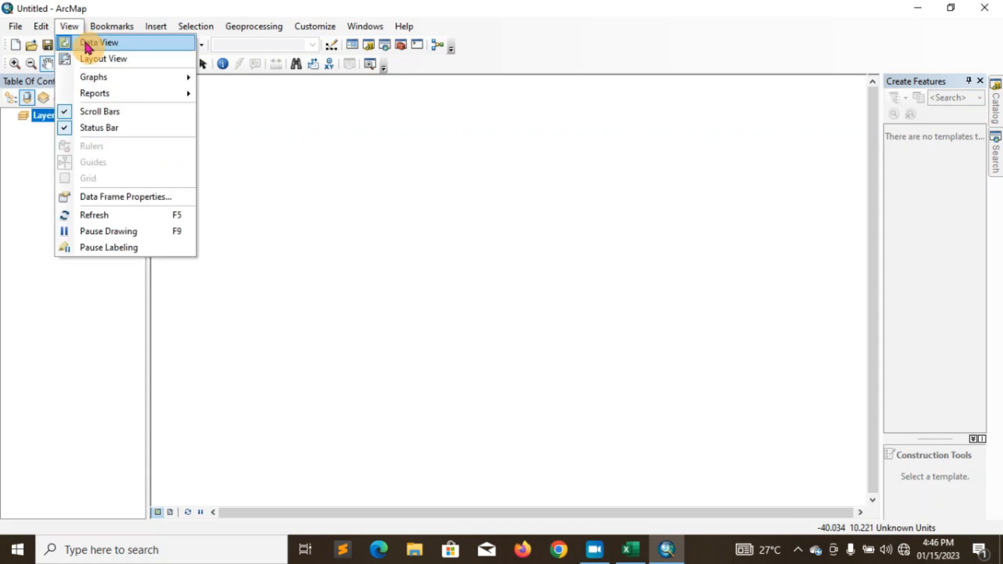
pyautogui.click(119, 42)
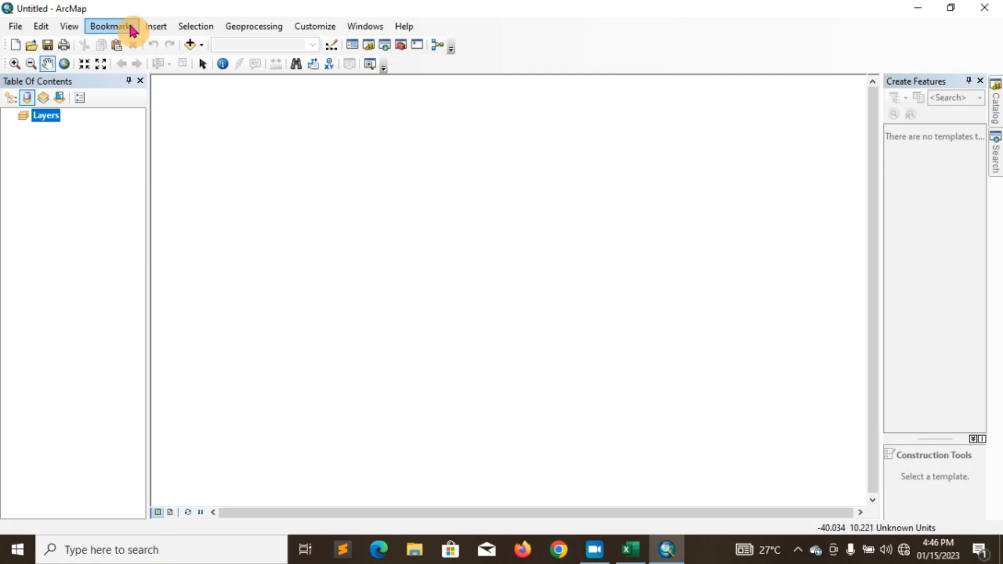
pyautogui.click(160, 29)
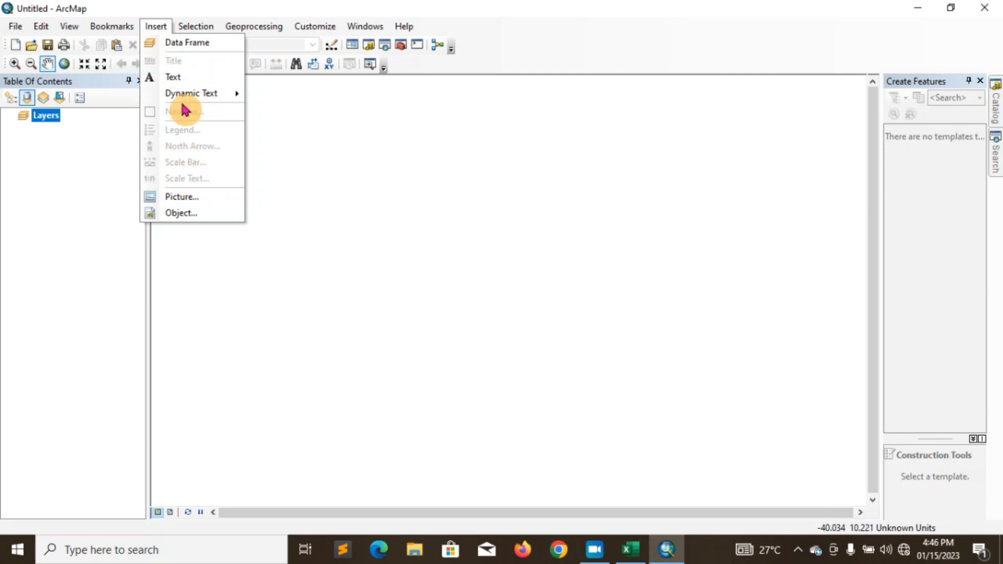
pyautogui.moveTo(188, 24)
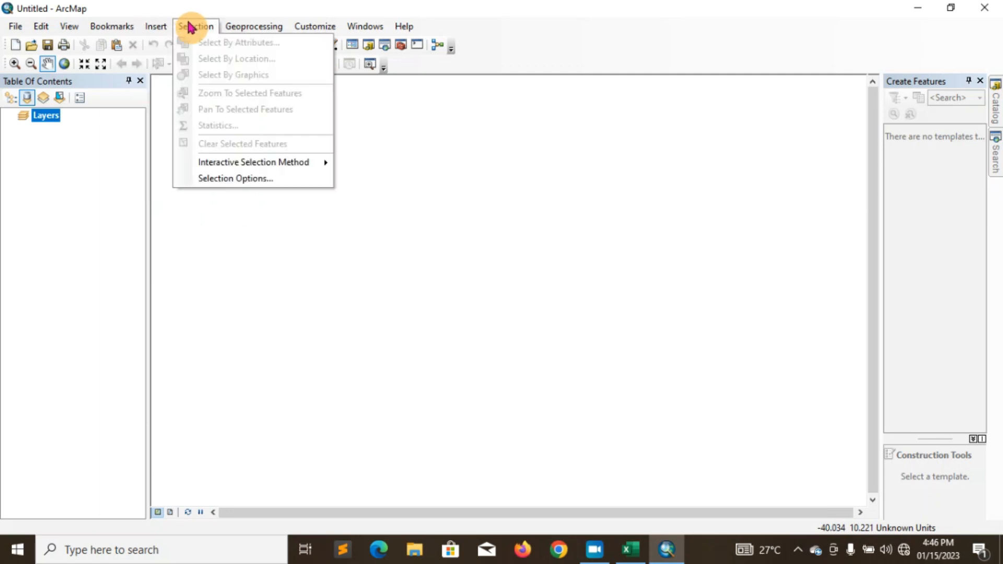
pyautogui.click(276, 31)
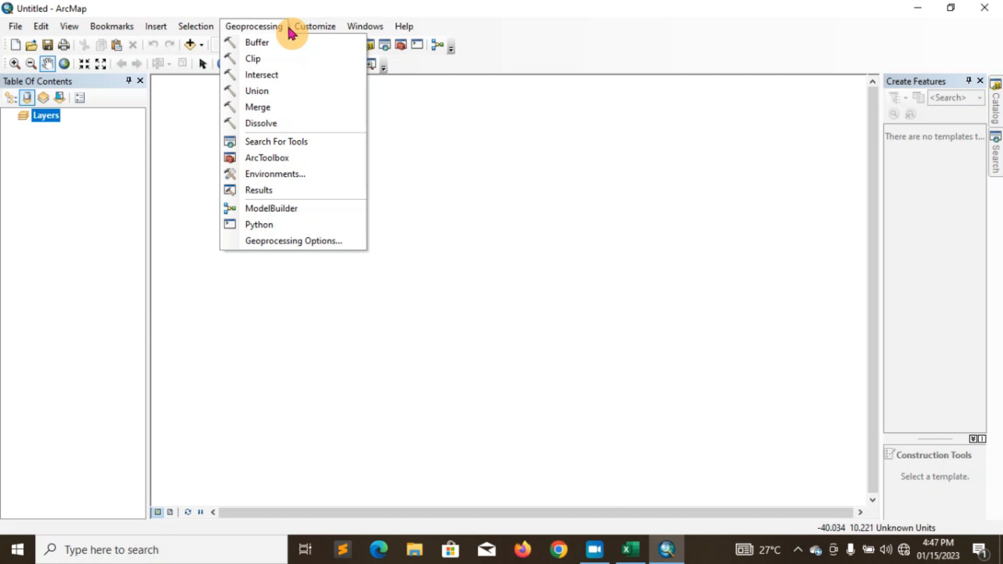
pyautogui.click(308, 28)
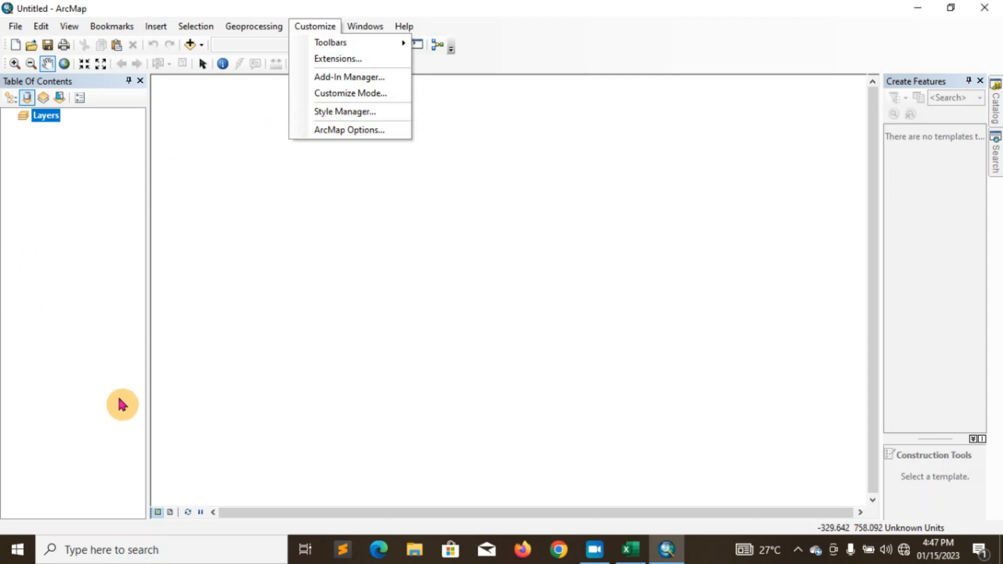
pyautogui.moveTo(112, 26)
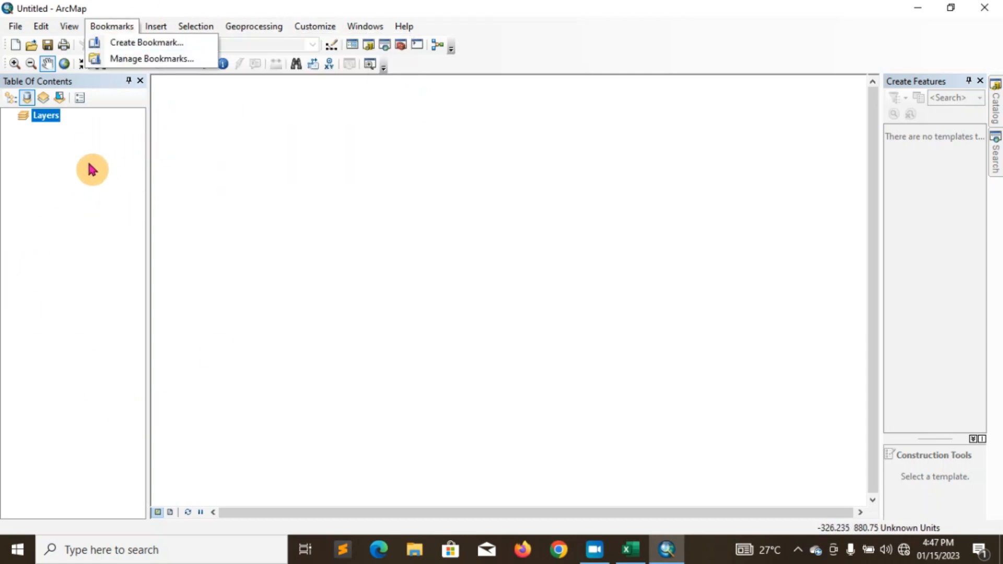
pyautogui.click(108, 152)
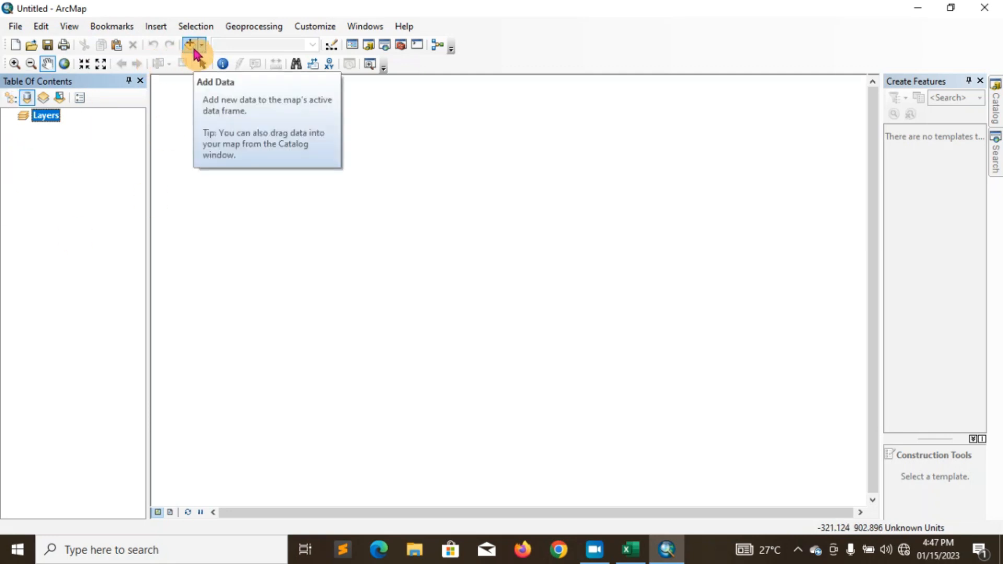
# Step: Add the UGA_adm1.shp shapefile from the GIS_DATA\DATA2022\Ug_admin folder to the map
pyautogui.click(202, 44)
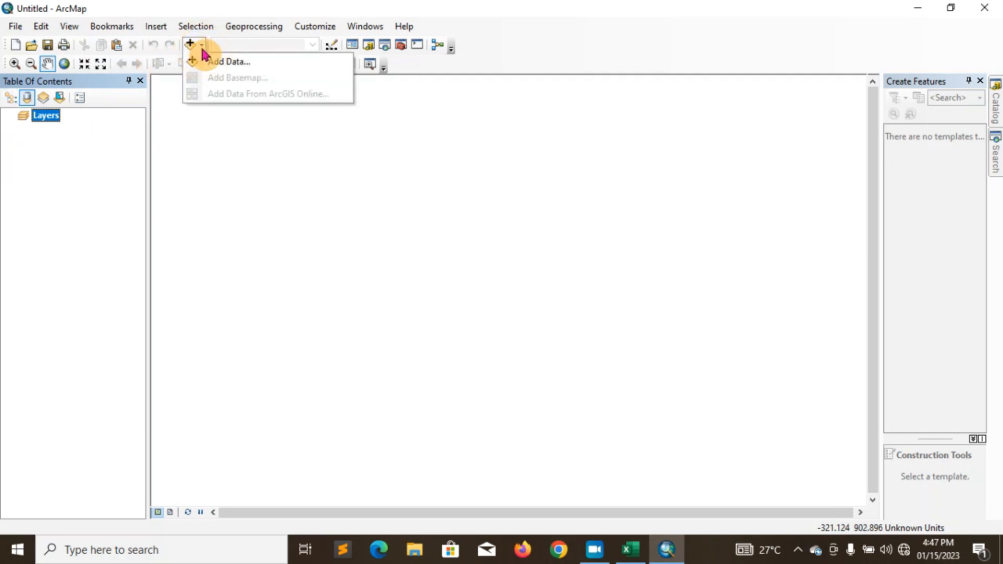
pyautogui.click(222, 62)
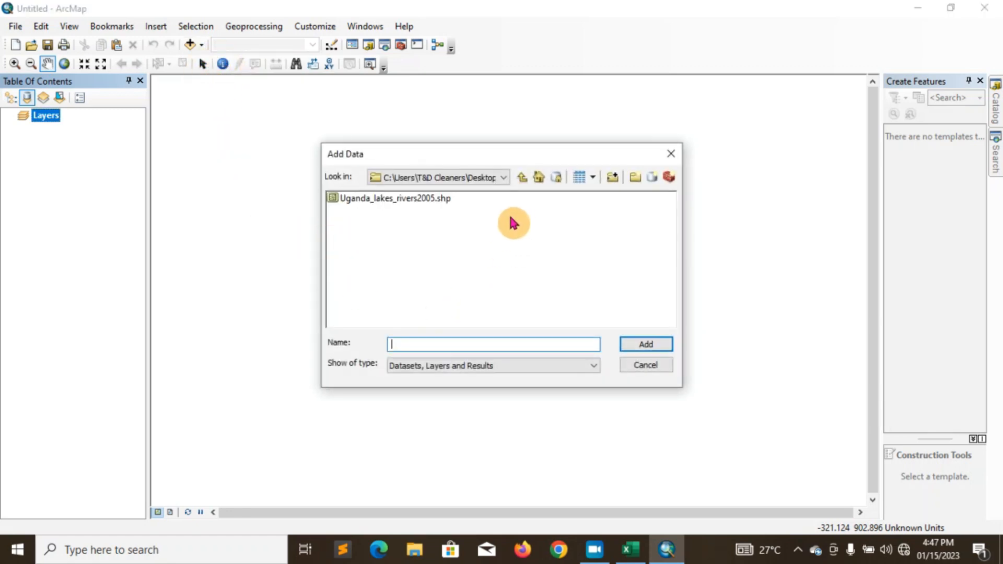
pyautogui.click(505, 179)
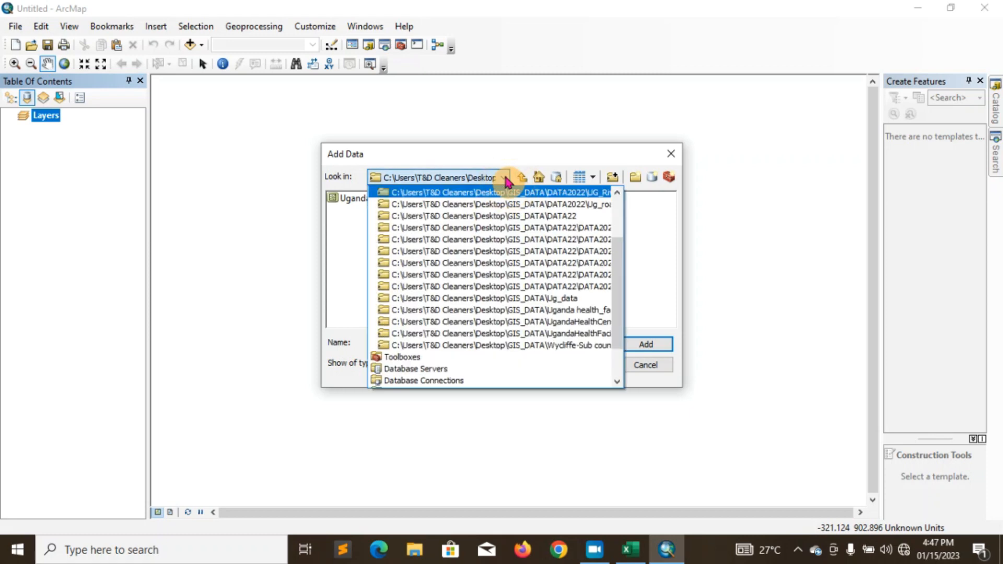
pyautogui.click(505, 178)
pyautogui.click(505, 179)
pyautogui.moveTo(621, 293); pyautogui.dragTo(627, 259)
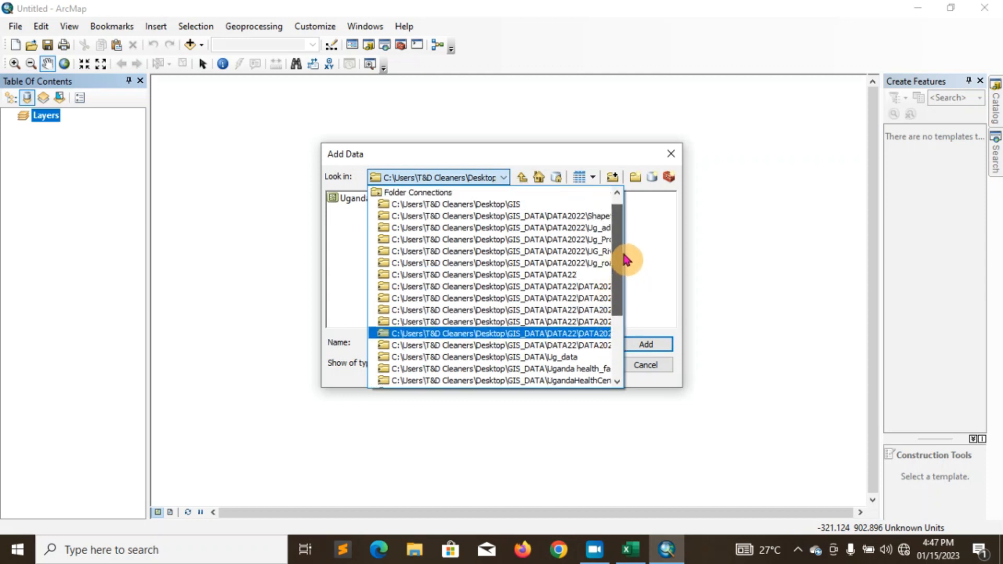
pyautogui.click(601, 233)
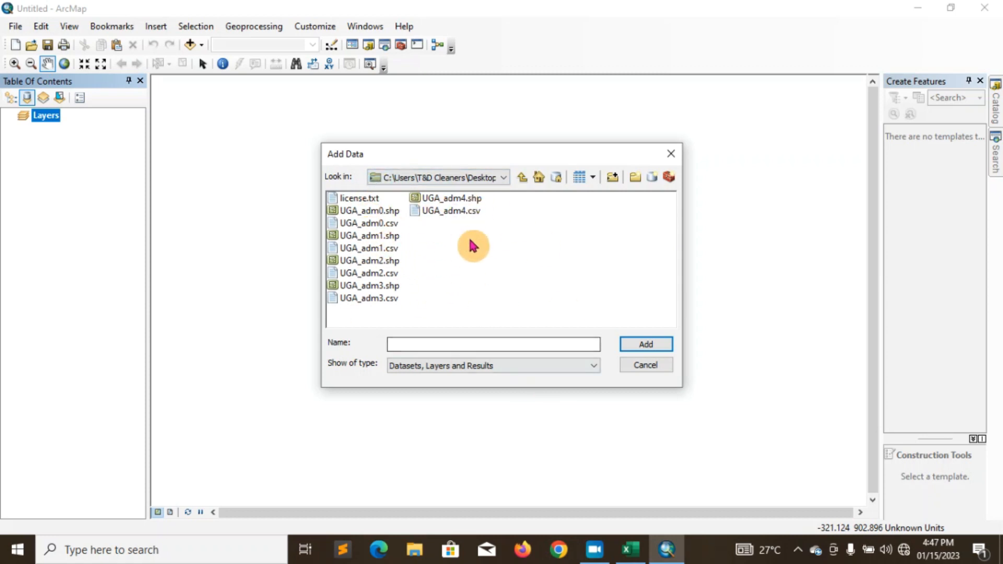
pyautogui.click(393, 239)
pyautogui.click(643, 346)
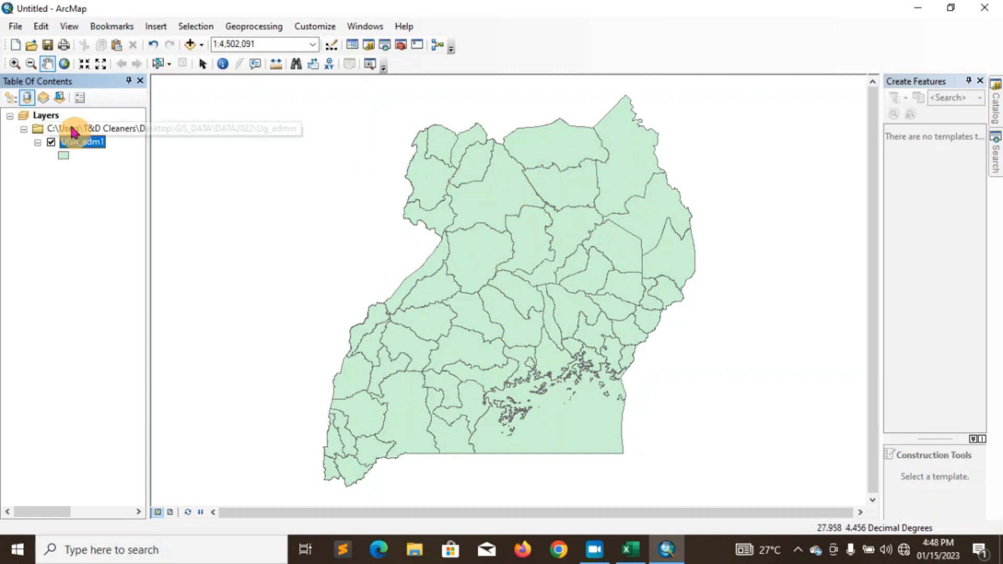
# Step: Select the Masaka district record in the UGA_adm1 attribute table, then close the table
pyautogui.doubleClick(88, 141)
pyautogui.rightClick(92, 145)
pyautogui.click(142, 186)
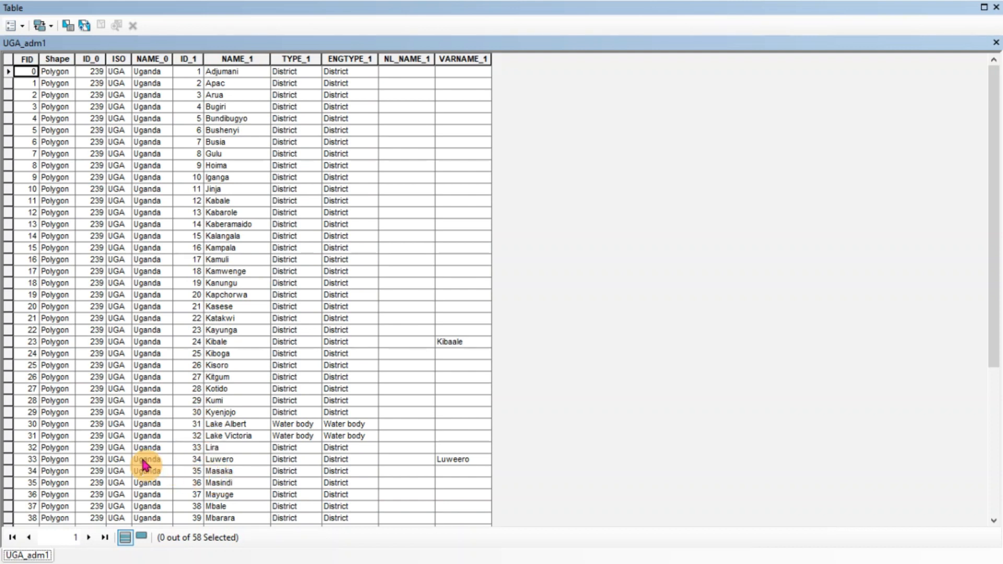
pyautogui.click(8, 471)
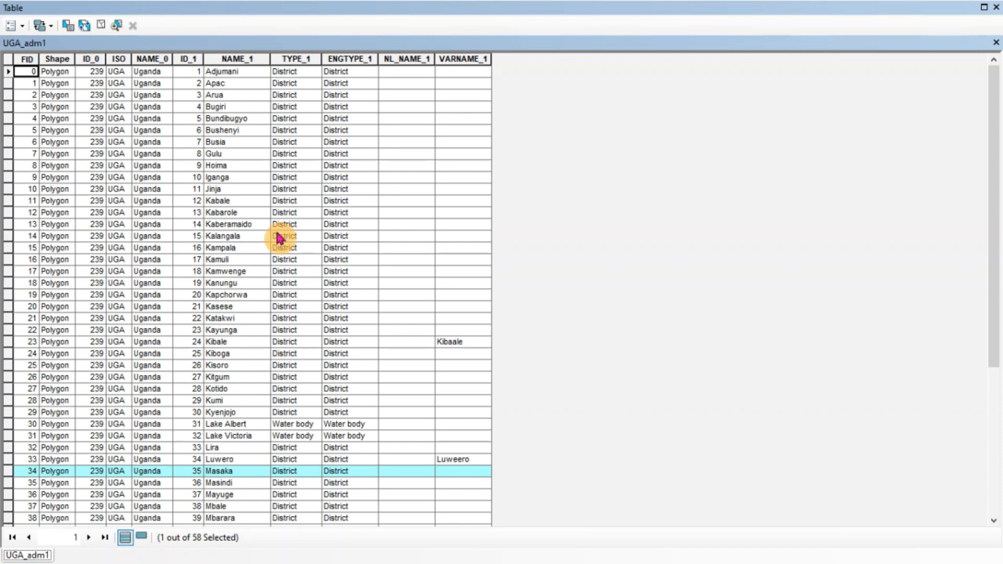
pyautogui.click(996, 8)
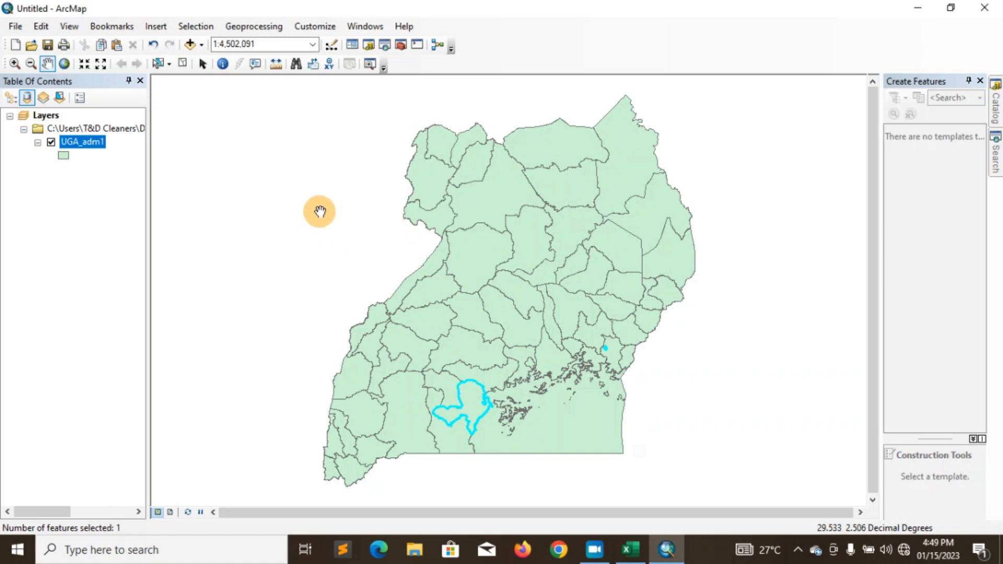
# Step: Run the Clip geoprocessing tool with UGA_adm1 as both input and clip features, keeping the default output feature class
pyautogui.click(284, 34)
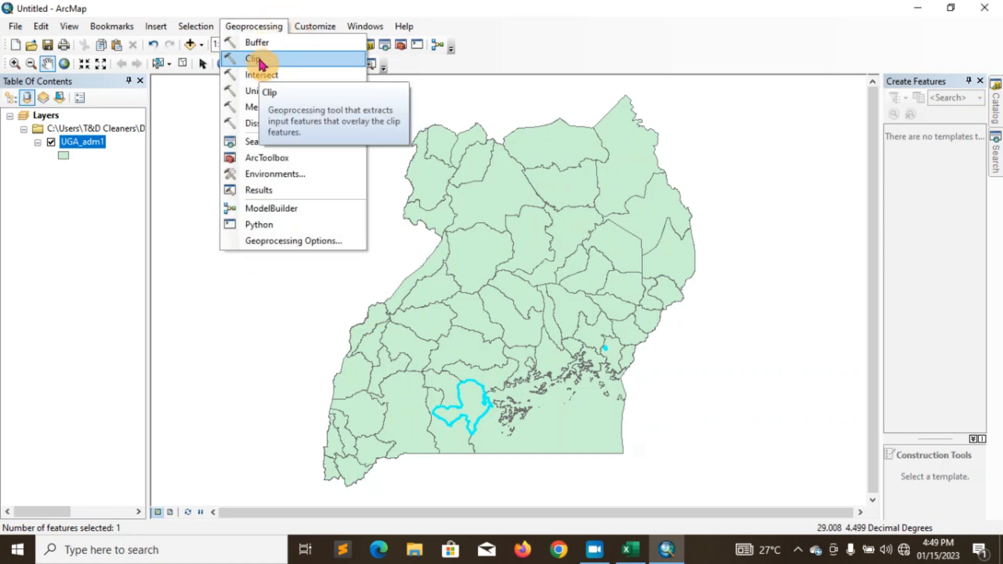
pyautogui.click(259, 63)
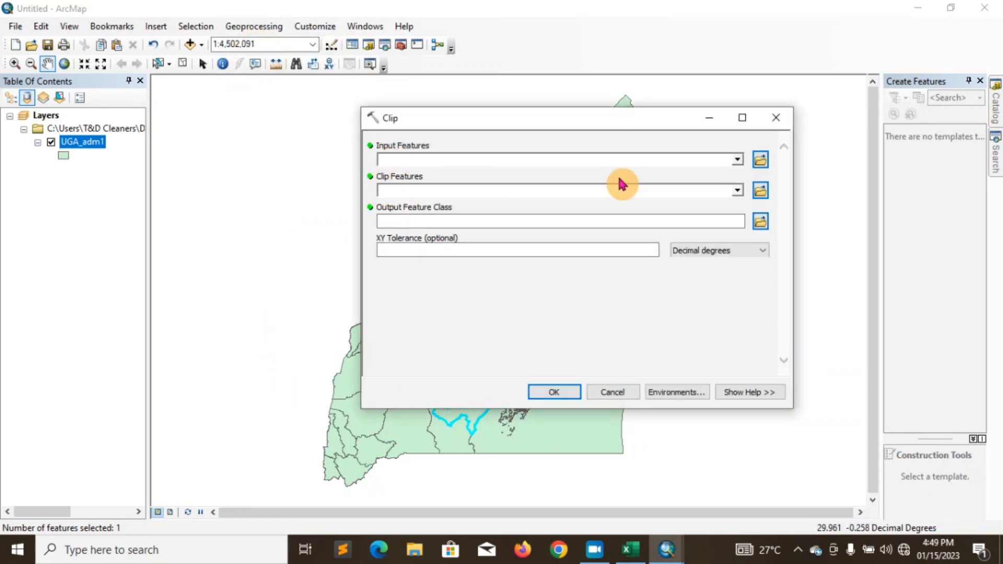
pyautogui.click(737, 161)
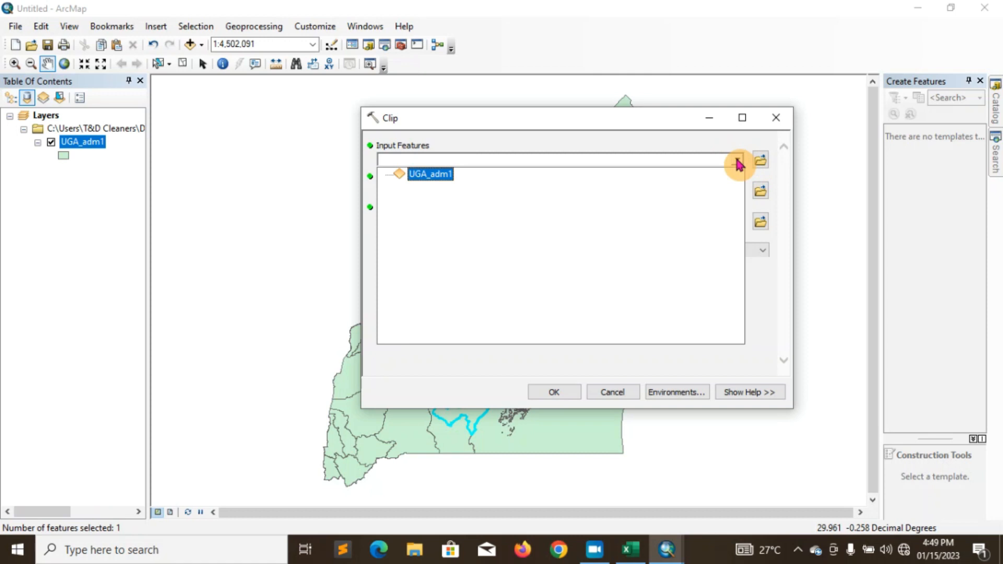
pyautogui.click(444, 177)
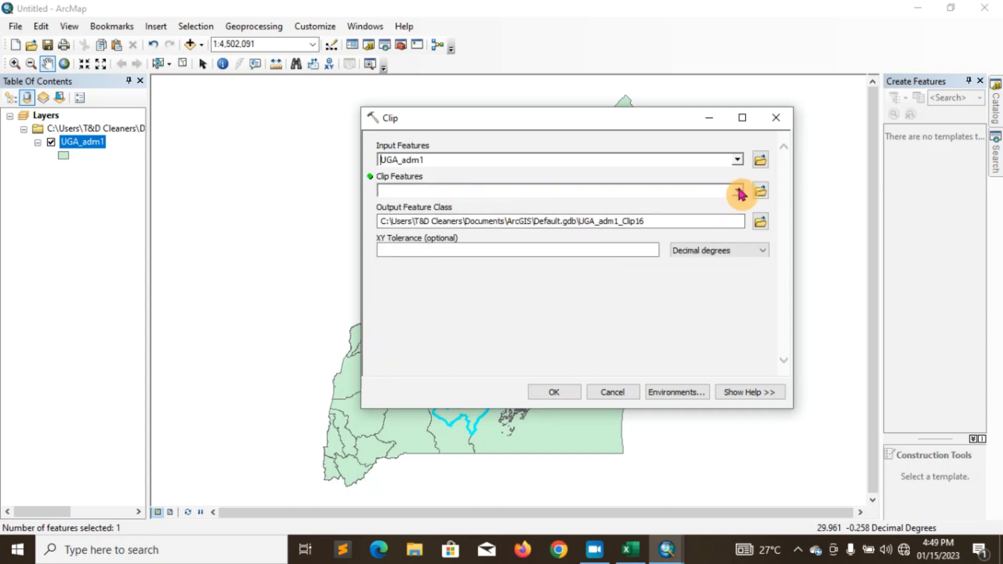
pyautogui.click(737, 191)
pyautogui.click(430, 205)
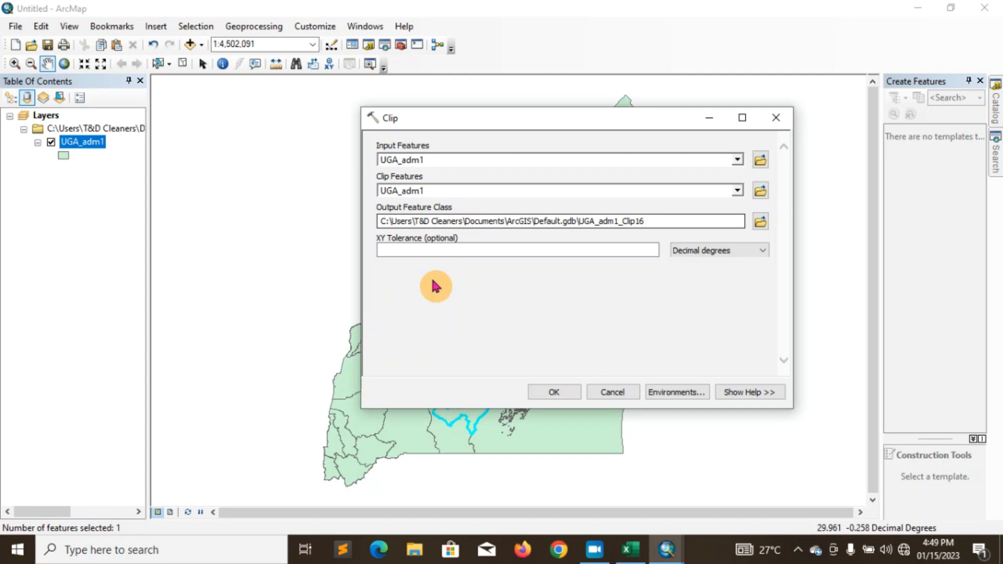
pyautogui.click(552, 399)
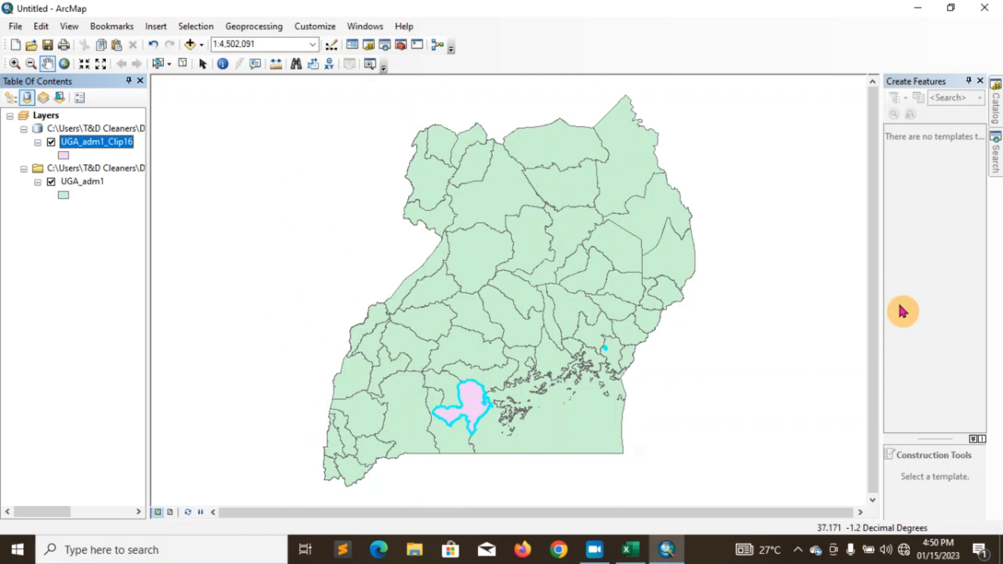
# Step: Hide the original UGA_adm1 layer and show the clipped Masaka district alone, centred at 1:1,000,000
pyautogui.click(51, 182)
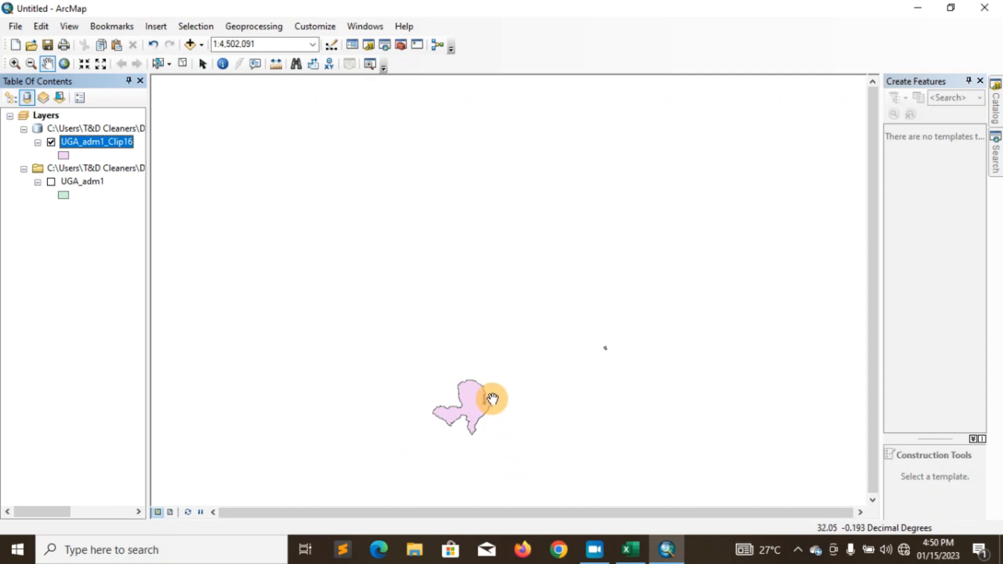
pyautogui.moveTo(466, 404); pyautogui.dragTo(551, 185)
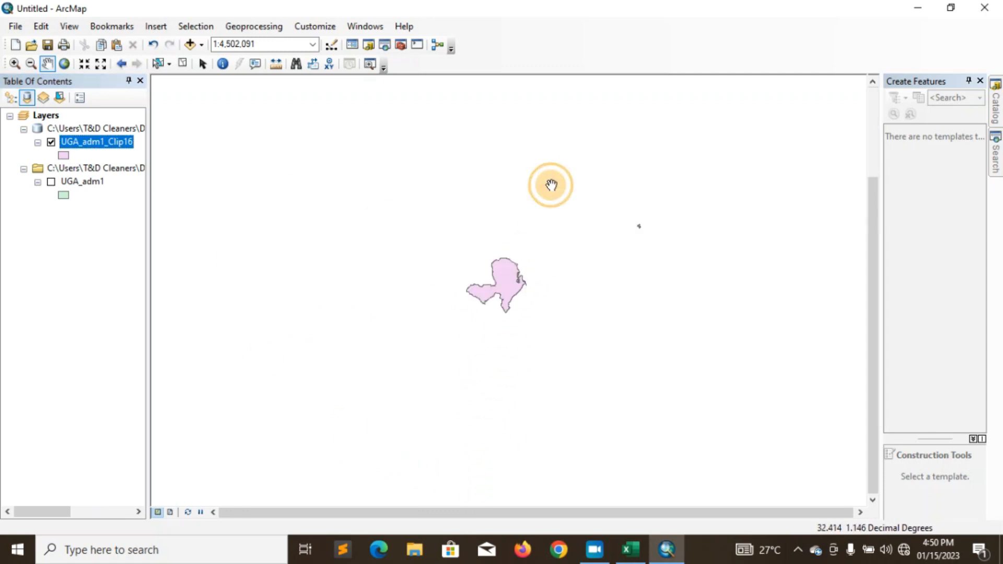
pyautogui.scroll(-3, 505, 283)
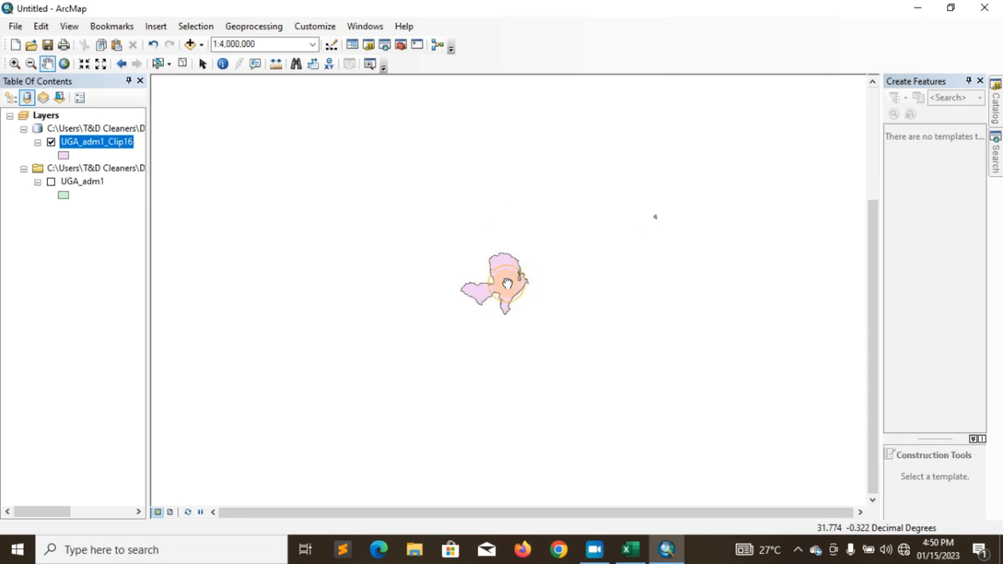
pyautogui.scroll(-2, 507, 283)
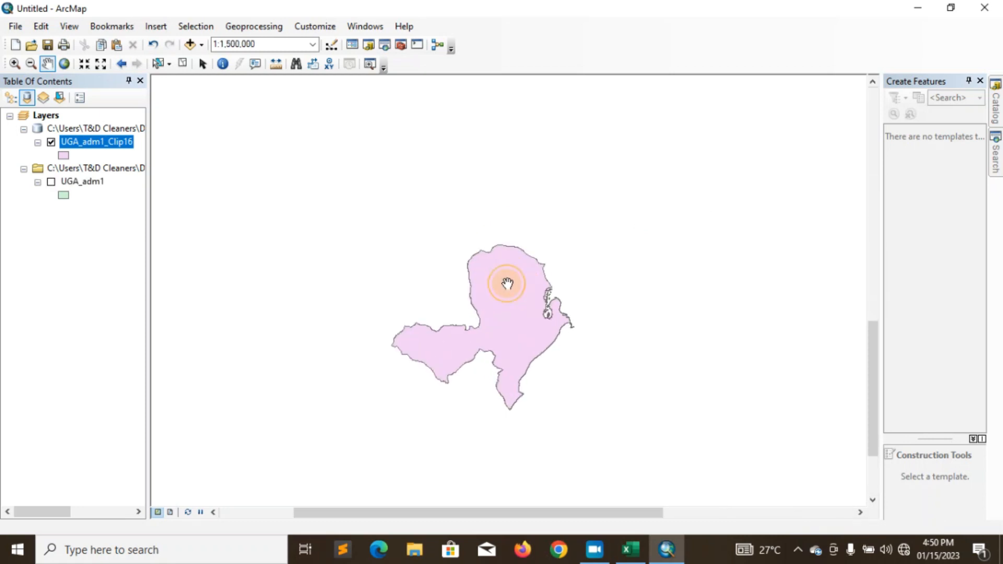
pyautogui.scroll(-1, 487, 299)
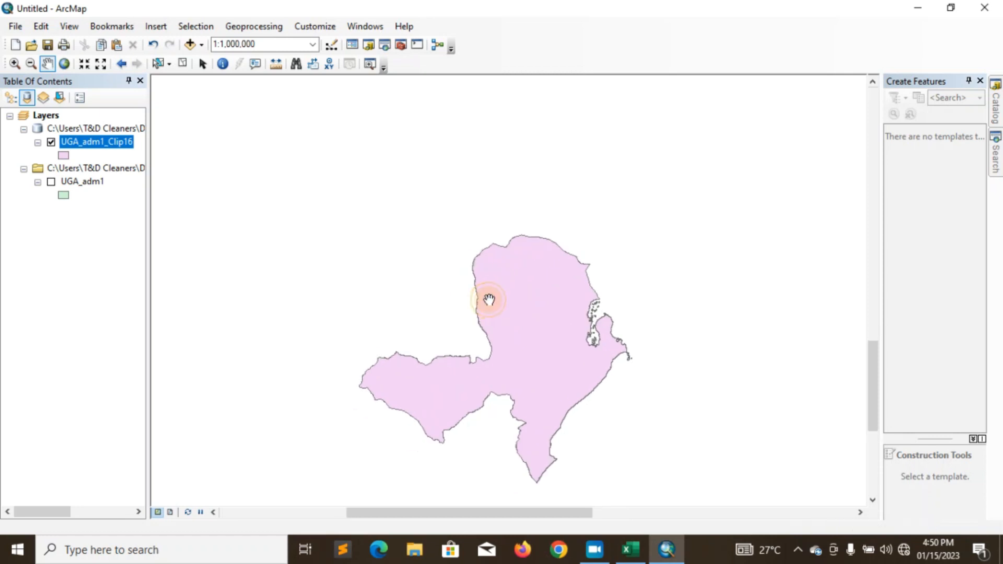
pyautogui.moveTo(872, 374)
pyautogui.mouseDown()
pyautogui.moveTo(877, 405)
pyautogui.moveTo(876, 392)
pyautogui.mouseUp()
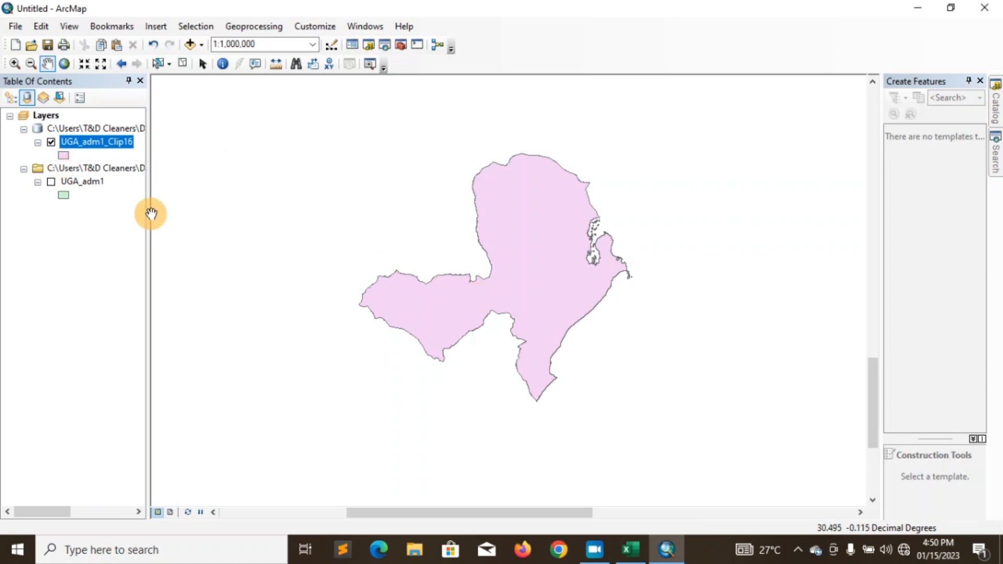
# Step: Change the fill symbol of the clipped UGA_adm1_Clip16 layer to the ESRI Yellow style
pyautogui.click(63, 158)
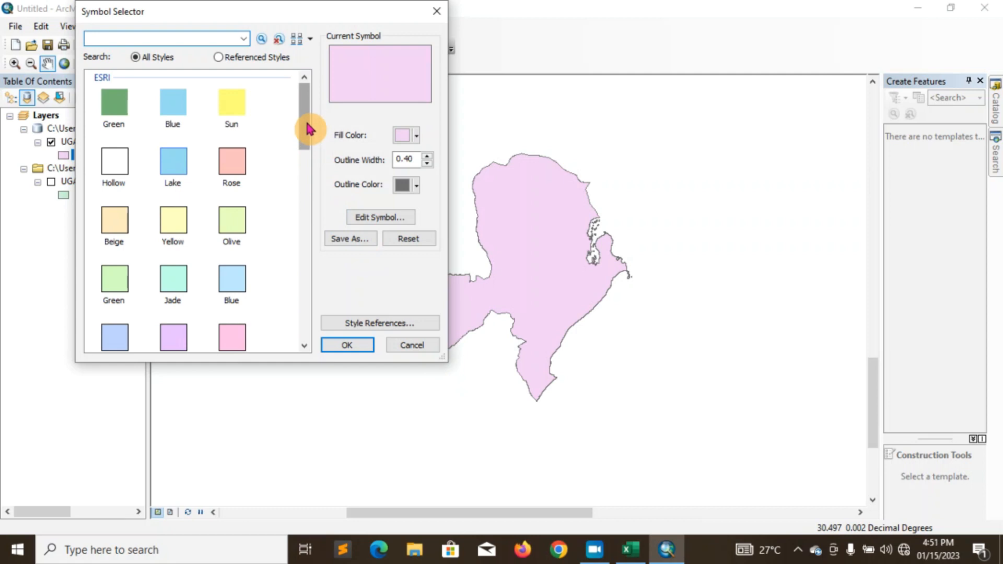
pyautogui.moveTo(305, 128)
pyautogui.mouseDown()
pyautogui.moveTo(307, 235)
pyautogui.moveTo(313, 141)
pyautogui.mouseUp()
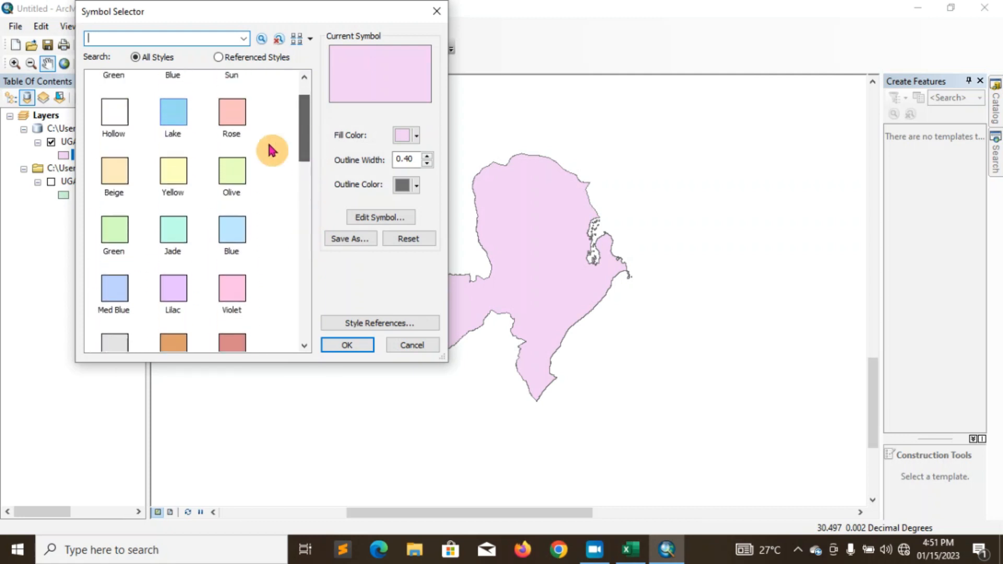
pyautogui.click(172, 172)
pyautogui.click(345, 346)
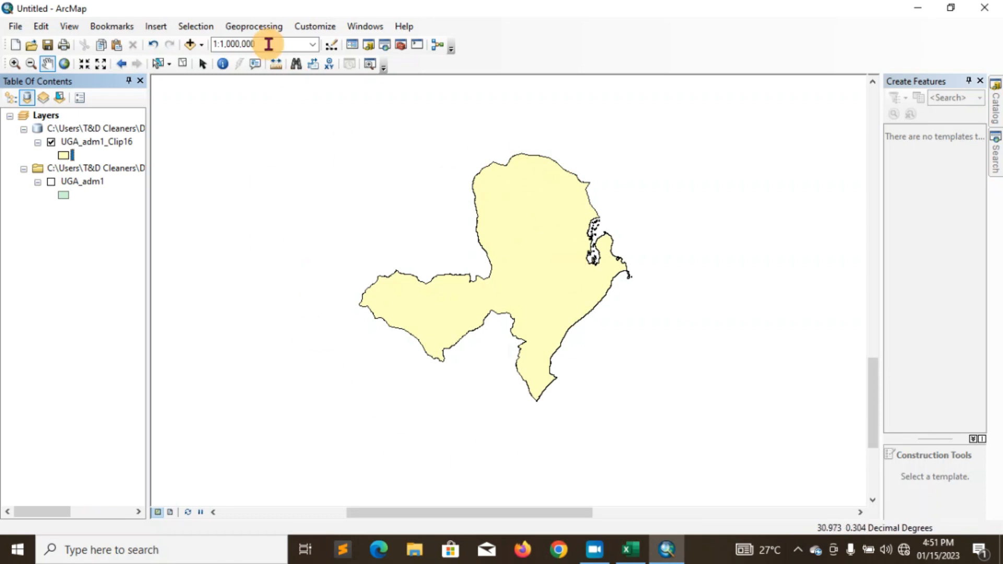
# Step: Add the health_facilities.shp shapefile from the Uganda health facilities folder in GIS_DATA to the map
pyautogui.click(203, 48)
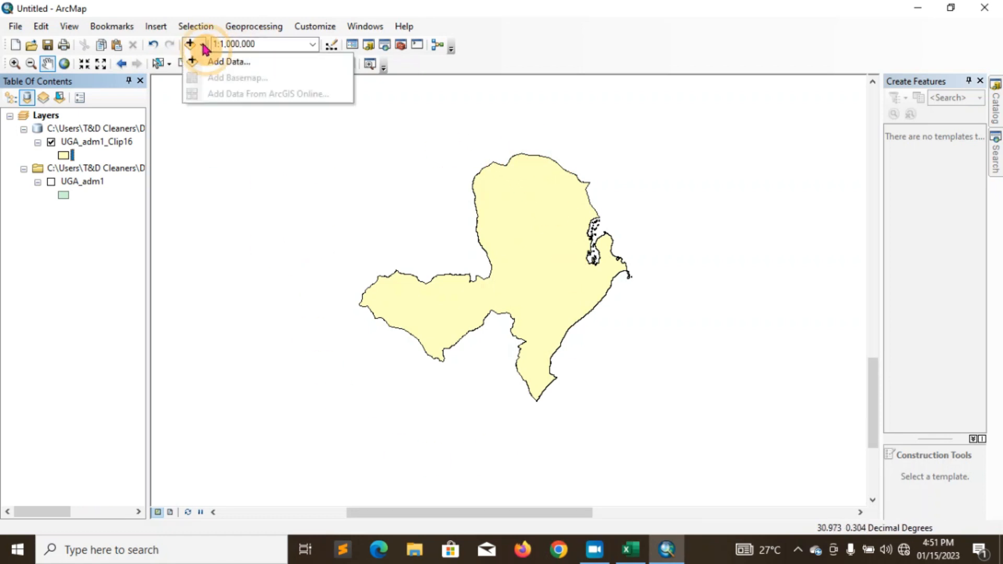
pyautogui.click(224, 63)
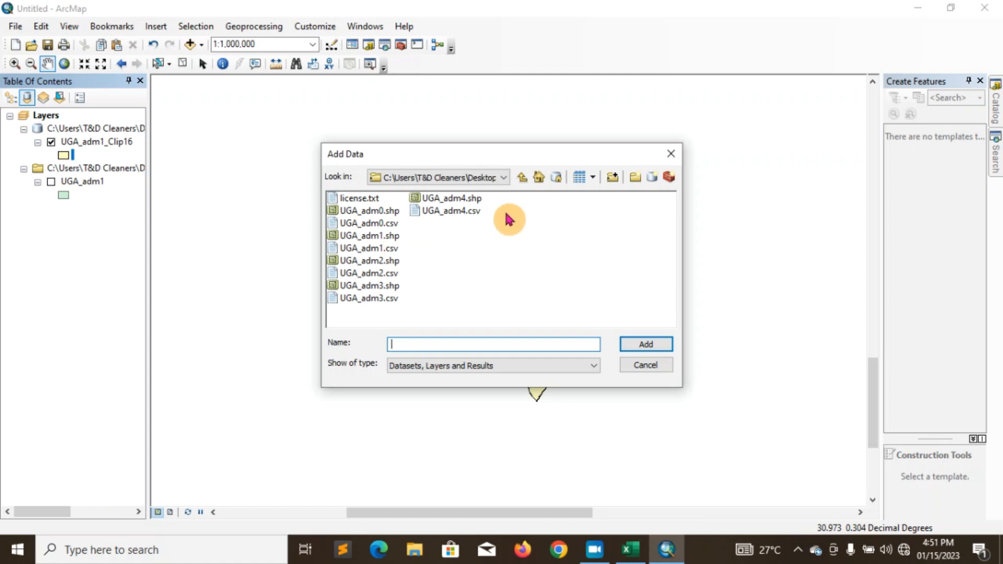
pyautogui.click(505, 178)
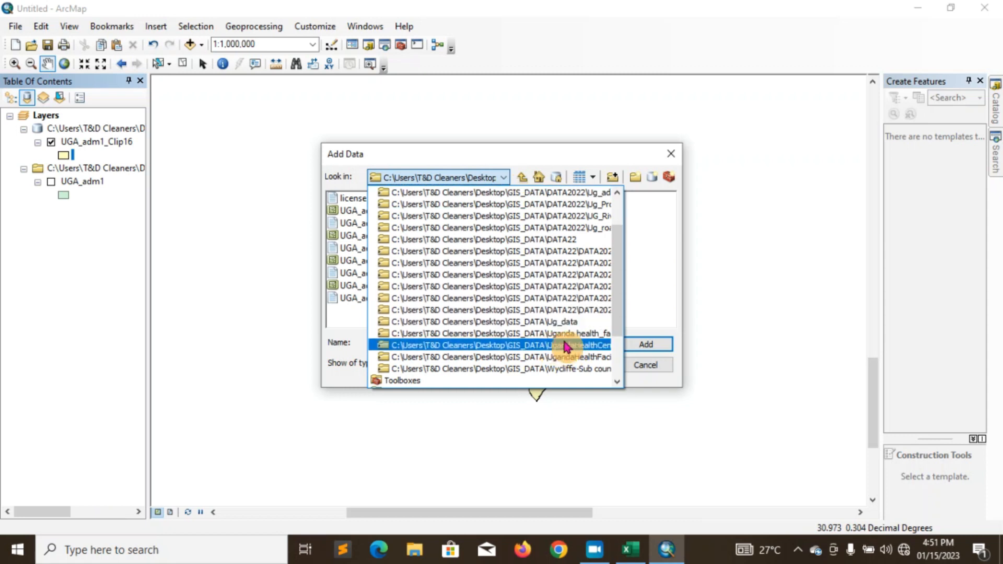
pyautogui.click(591, 335)
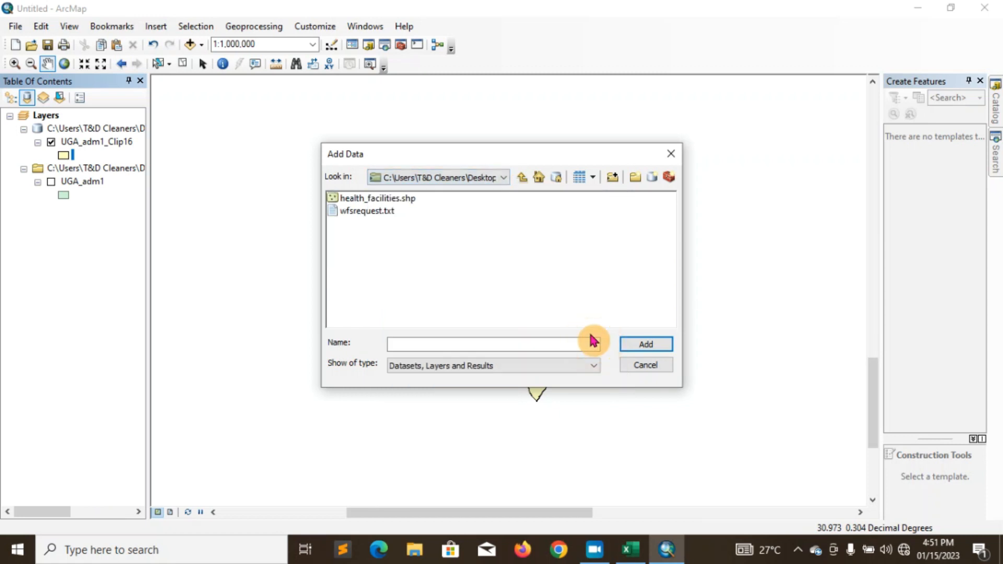
pyautogui.click(402, 201)
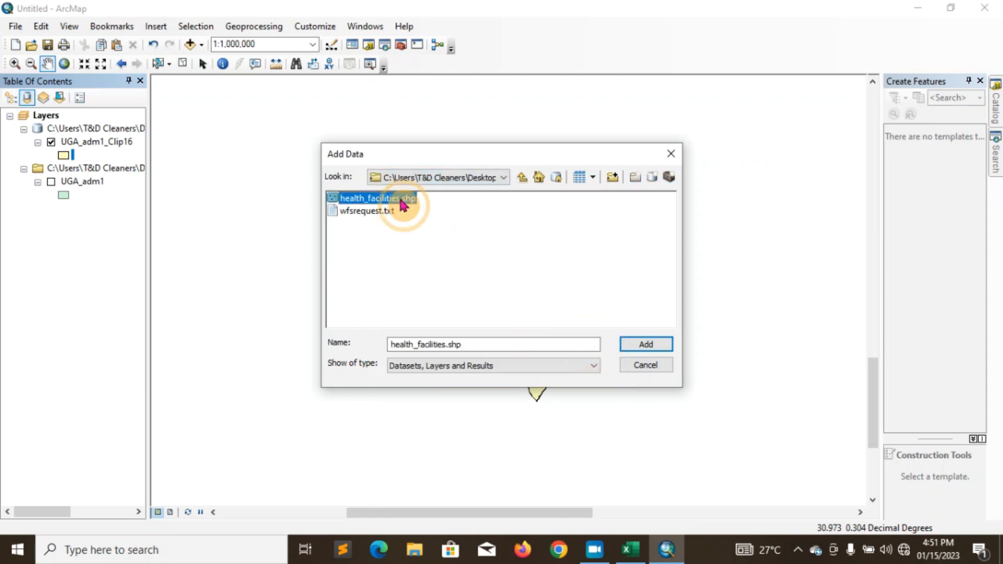
pyautogui.click(648, 346)
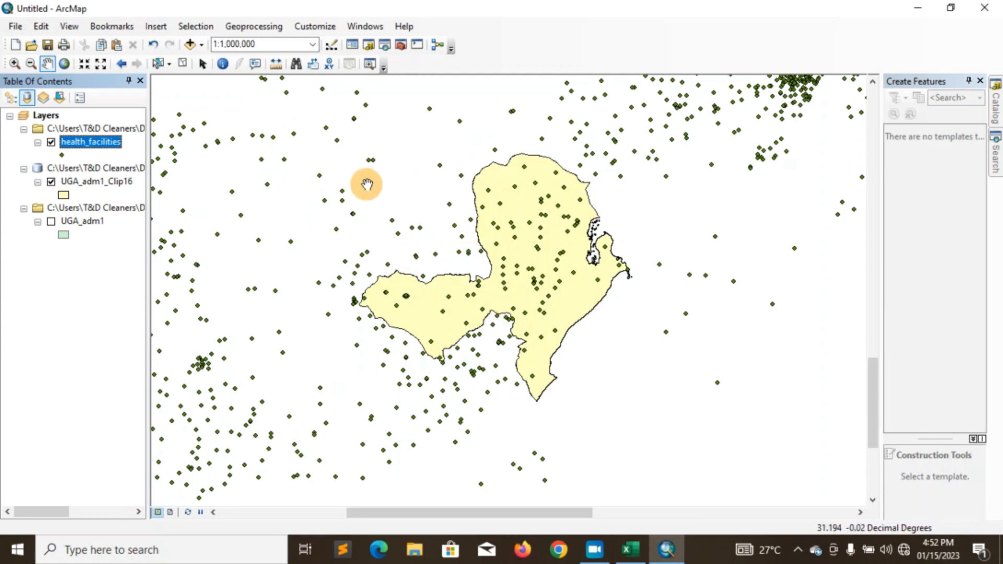
# Step: Clip health_facilities with UGA_adm1 as the clip features, keeping the default output feature class, and hide the original health_facilities layer
pyautogui.click(254, 26)
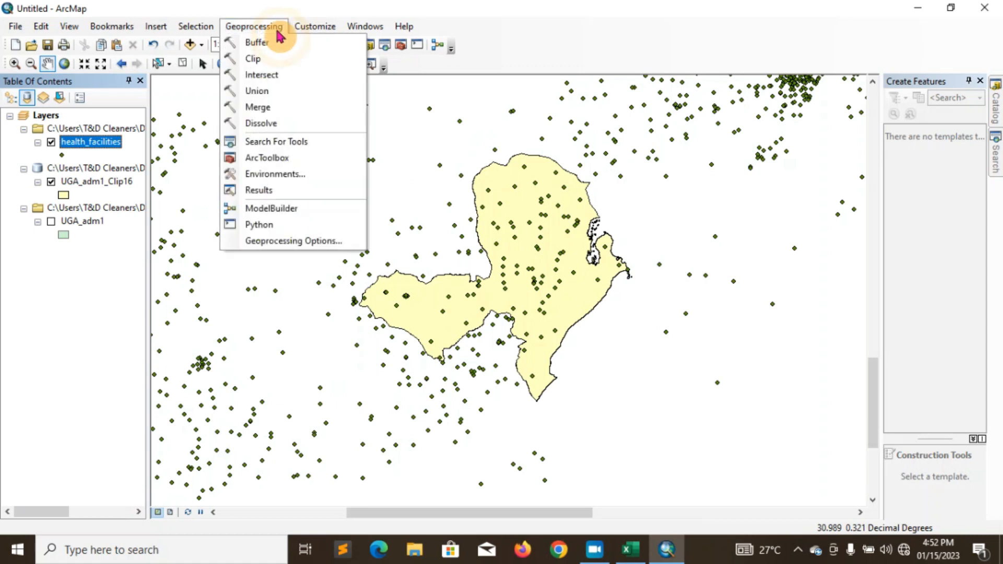
pyautogui.click(271, 58)
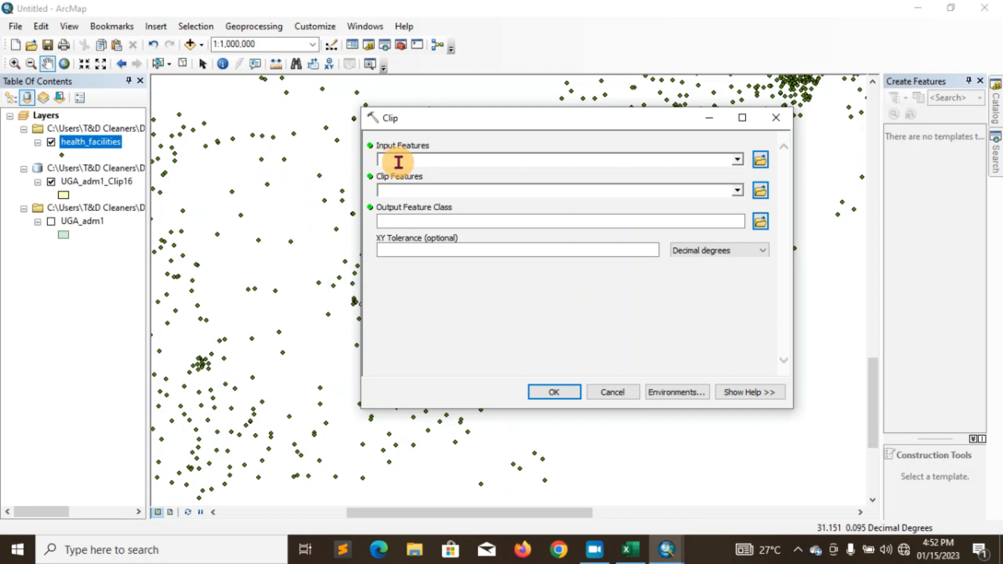
pyautogui.click(736, 161)
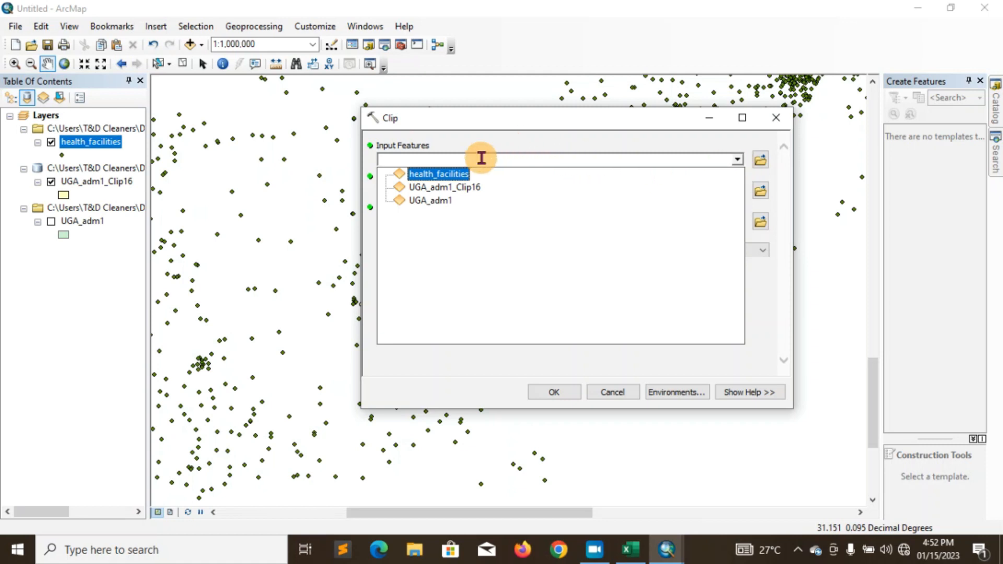
pyautogui.click(458, 175)
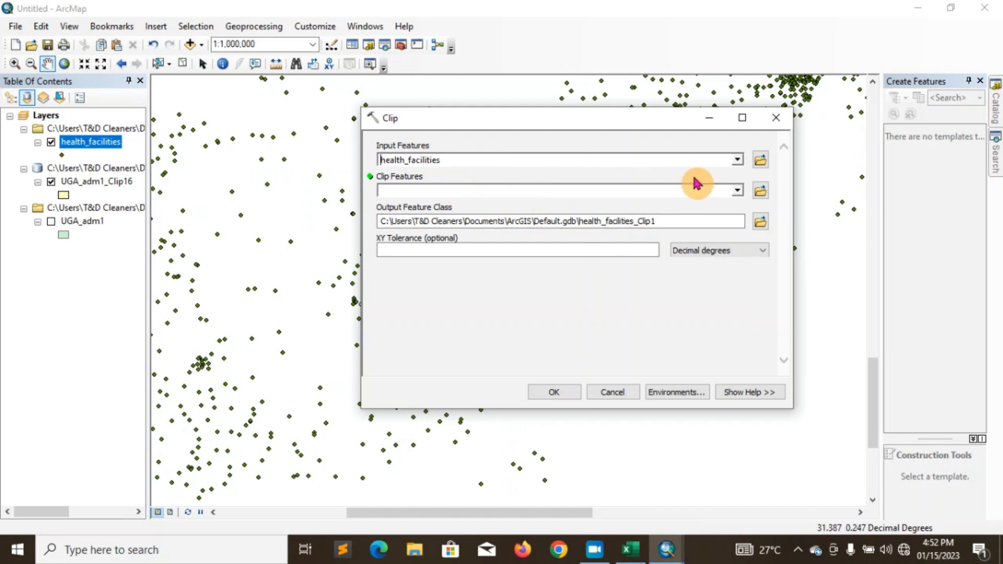
pyautogui.click(738, 191)
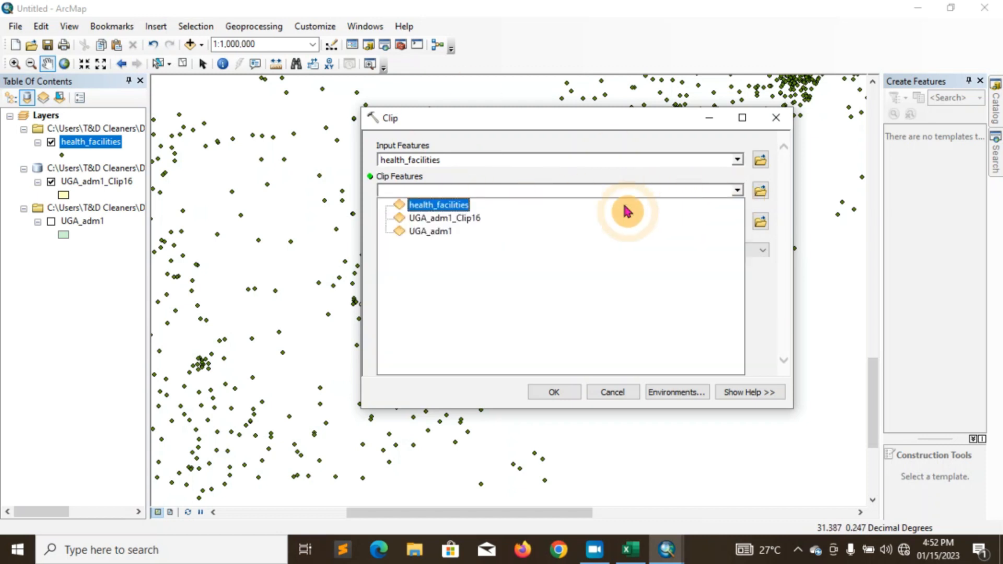
pyautogui.click(448, 231)
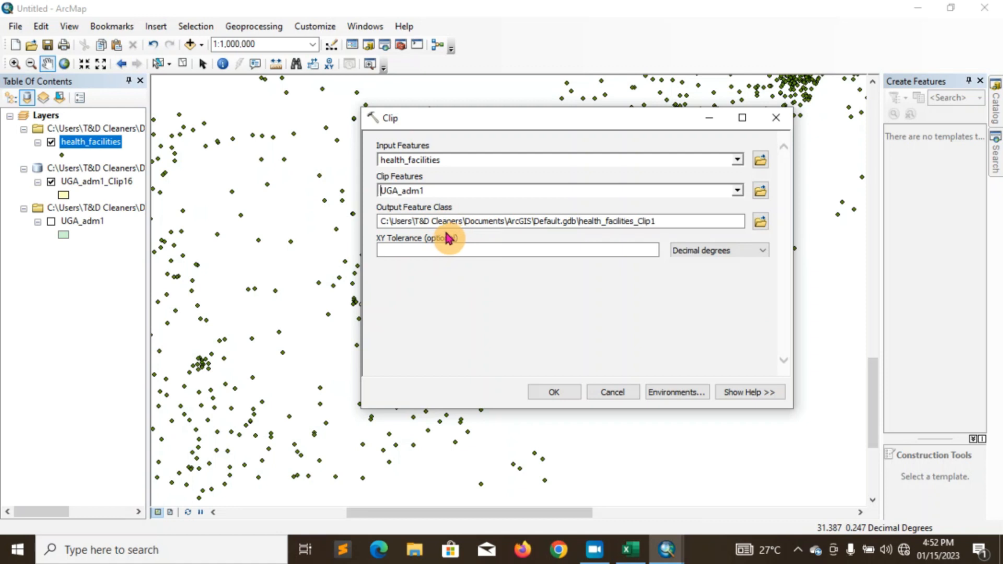
pyautogui.click(566, 391)
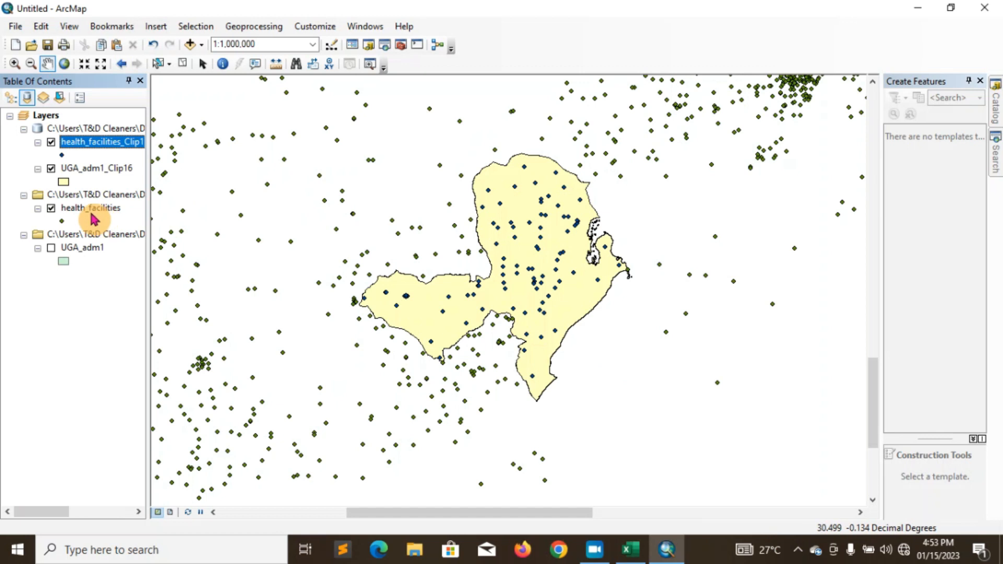
pyautogui.click(51, 208)
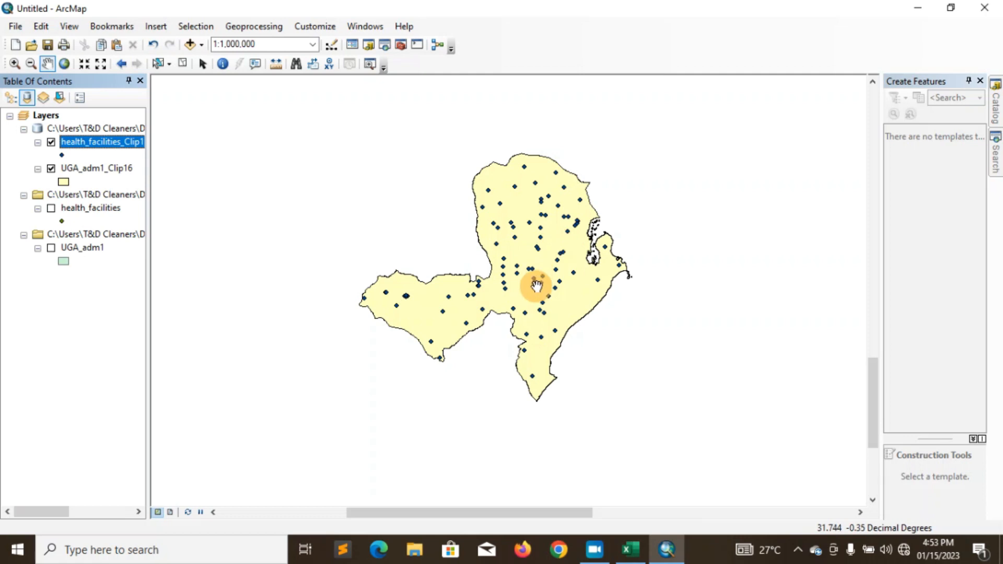
# Step: Add the Uganda_lakes_rivers2005.shp shapefile from the Uganda rivers folder in GIS_DATA\DATA2022 to the map
pyautogui.click(201, 47)
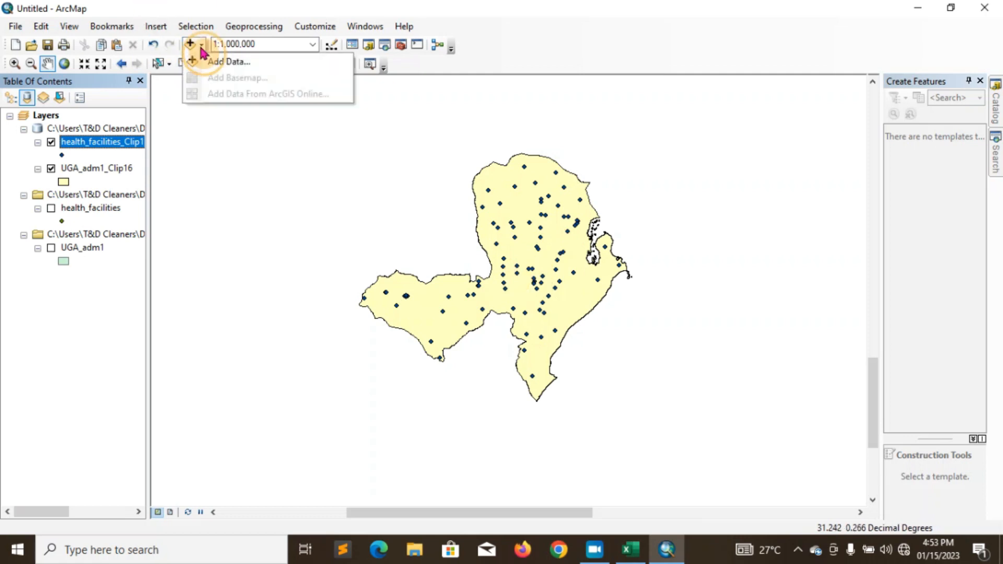
pyautogui.click(219, 65)
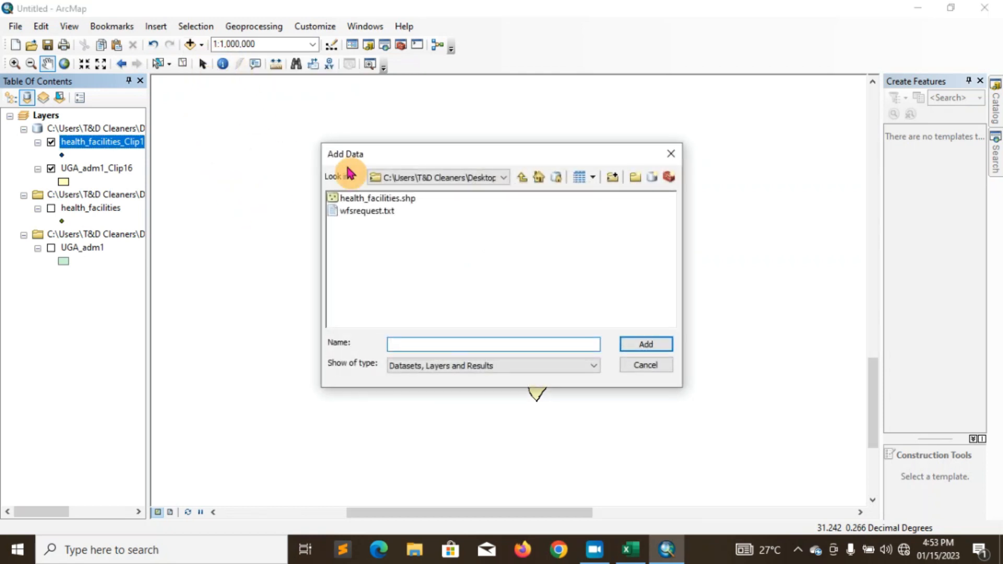
pyautogui.click(499, 178)
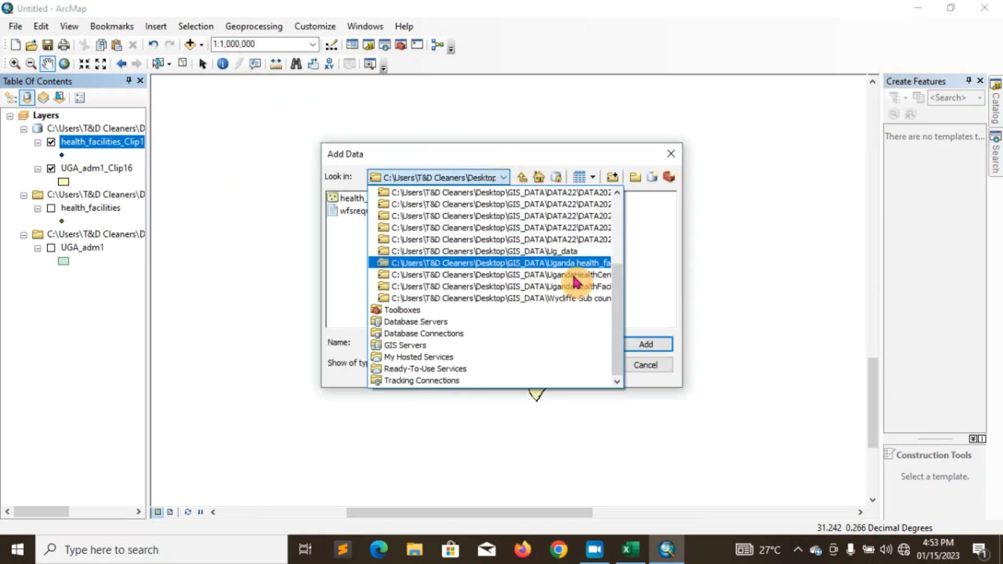
pyautogui.moveTo(620, 320); pyautogui.dragTo(635, 269)
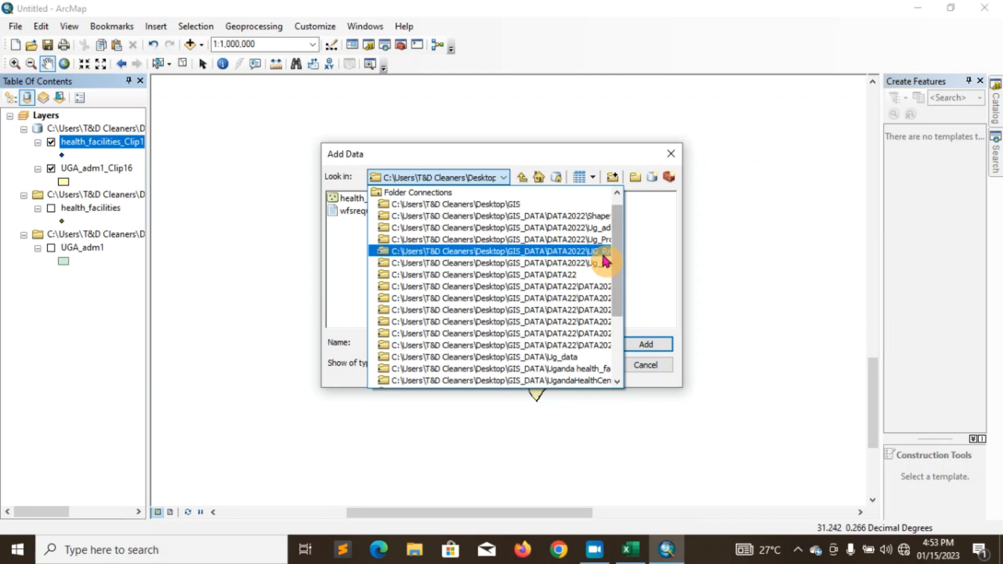
pyautogui.click(606, 251)
pyautogui.click(367, 199)
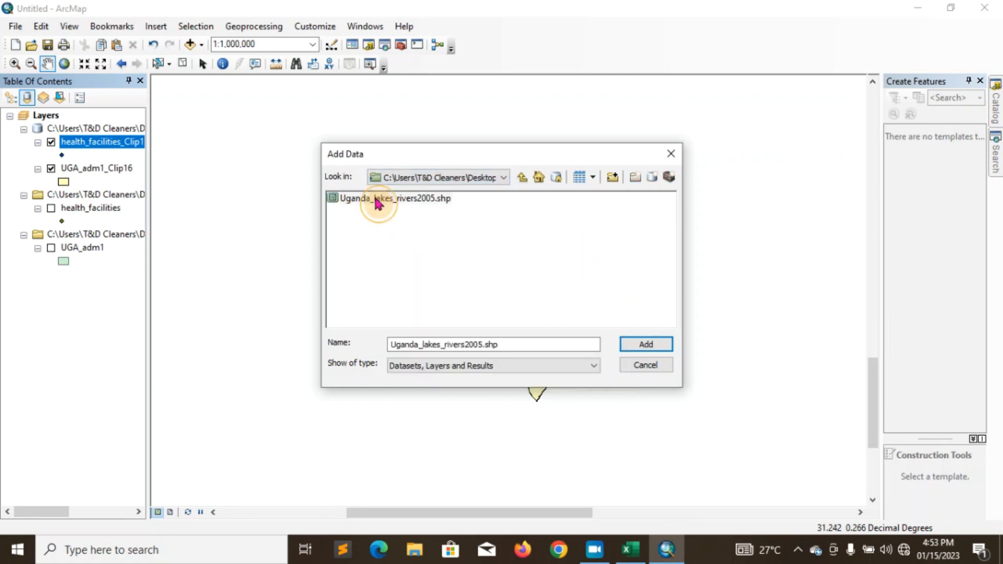
pyautogui.click(634, 344)
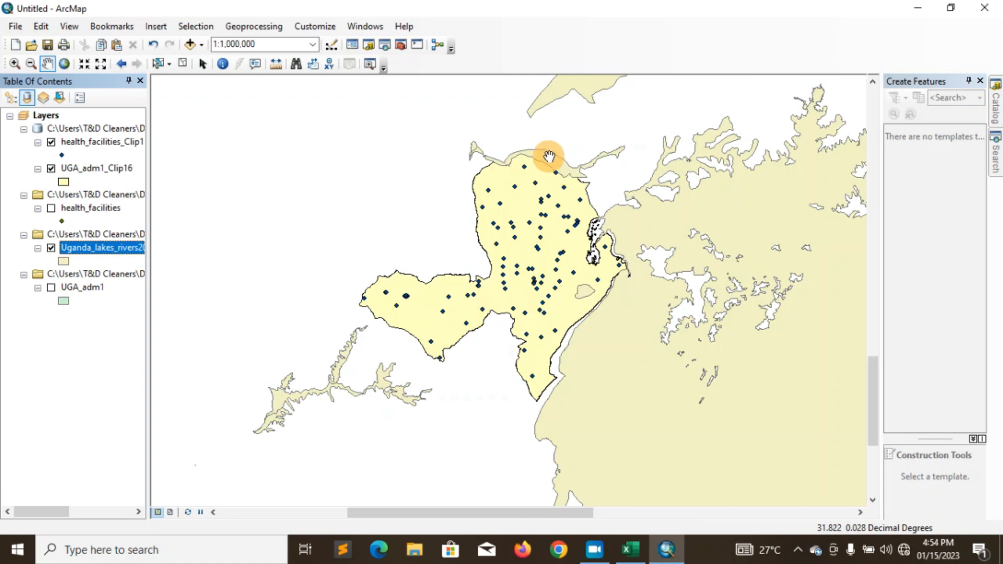
# Step: Clip Uganda_lakes_rivers2005 with UGA_adm1 as the clip features, keeping the default output, and hide the original lakes and rivers layer
pyautogui.click(261, 27)
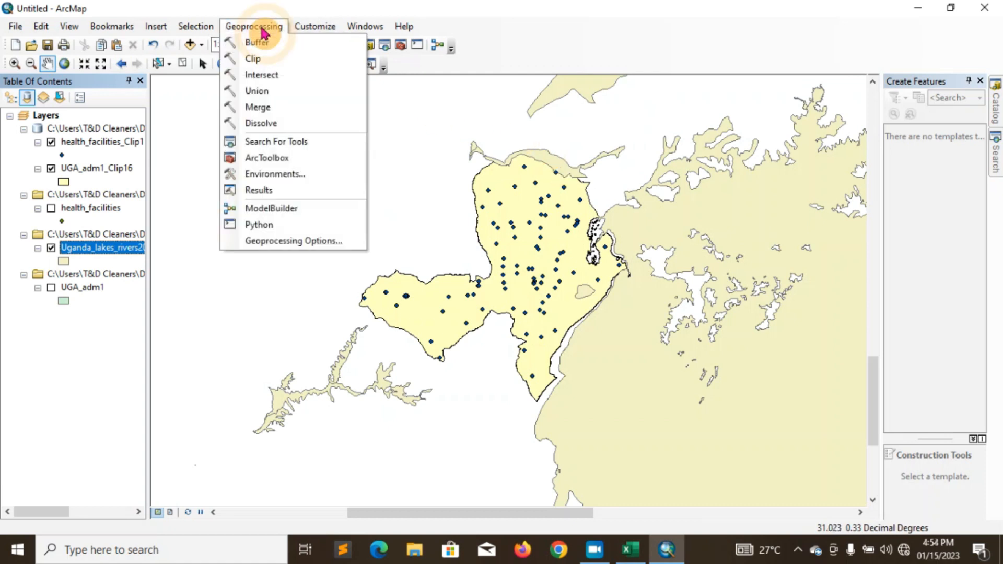
pyautogui.click(260, 61)
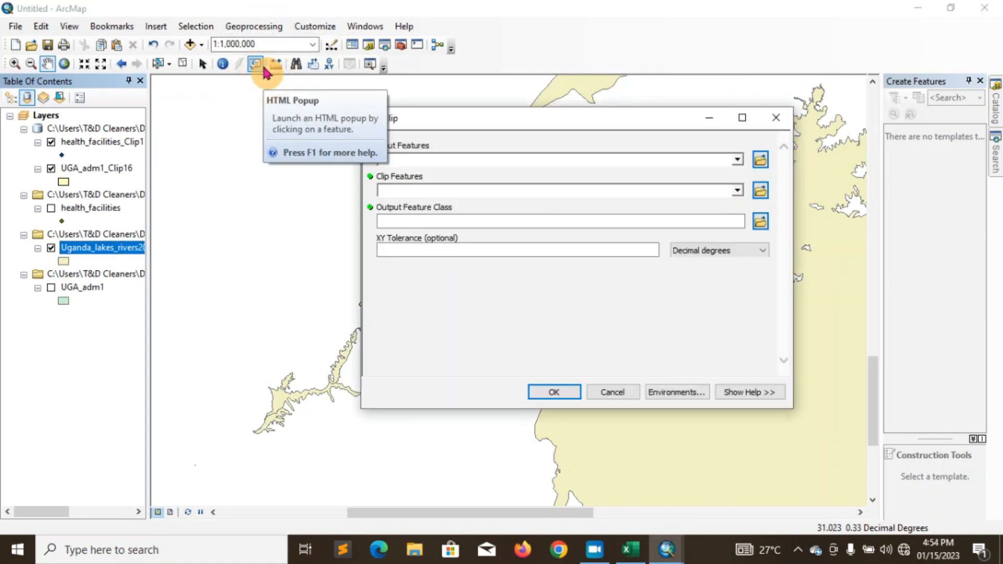
pyautogui.click(738, 160)
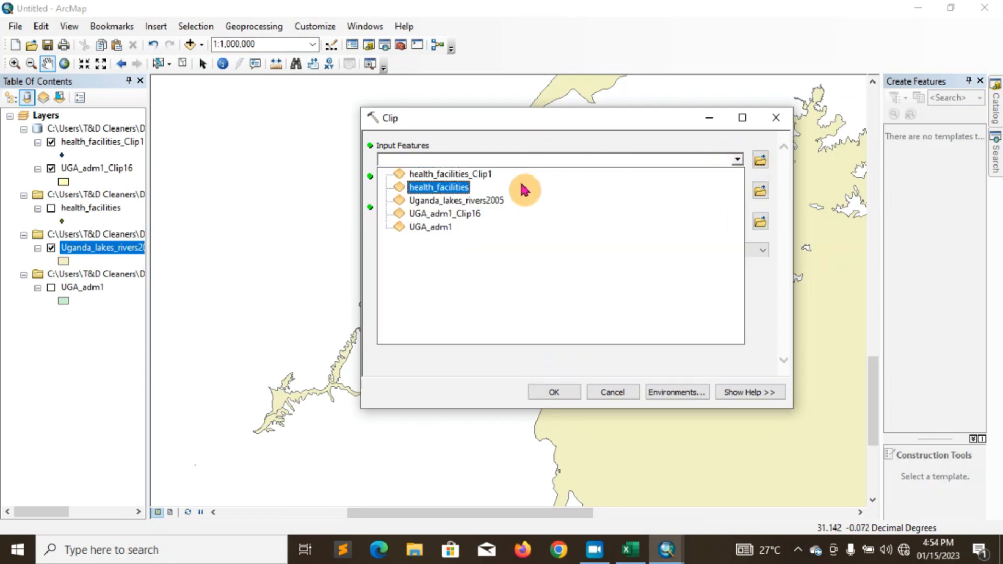
pyautogui.click(491, 205)
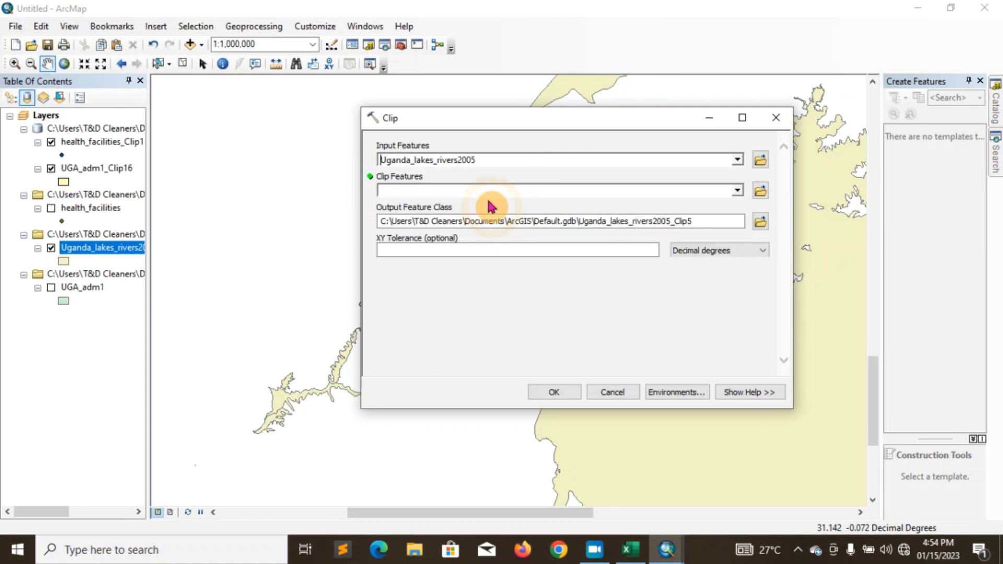
pyautogui.click(737, 192)
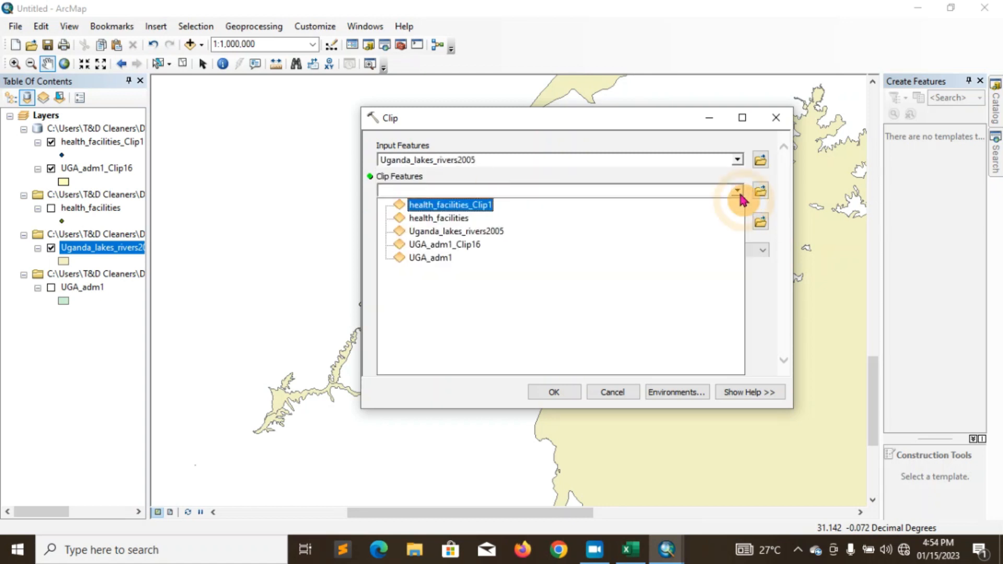
pyautogui.click(440, 261)
pyautogui.click(576, 393)
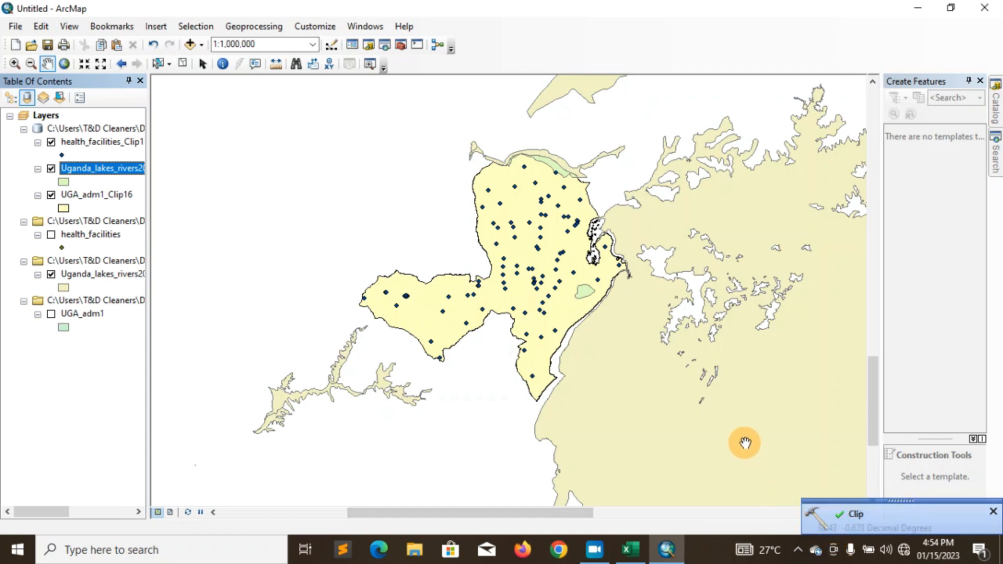
pyautogui.click(51, 275)
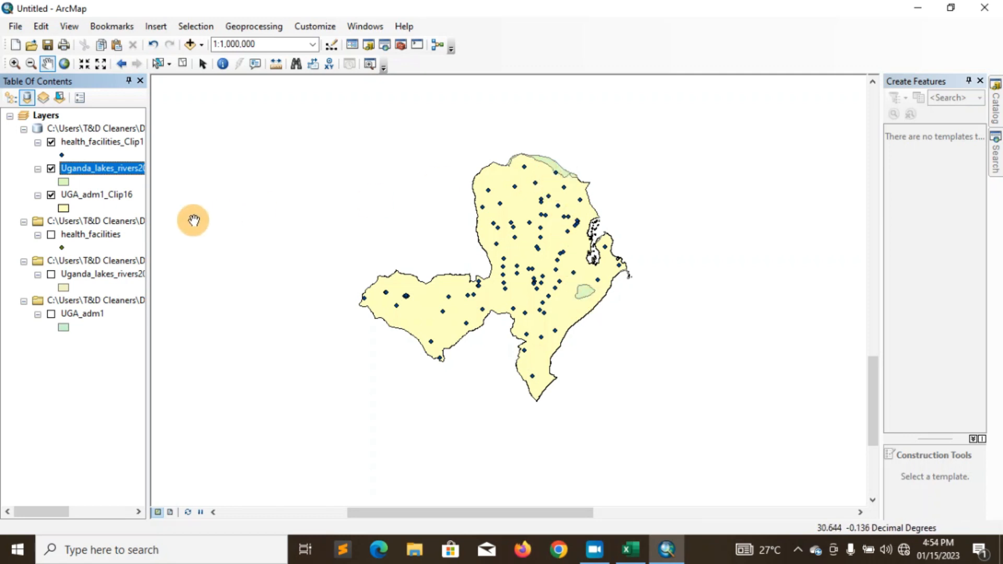
# Step: Change the fill symbol of the clipped lakes and rivers layer to the ESRI Lake style
pyautogui.click(63, 182)
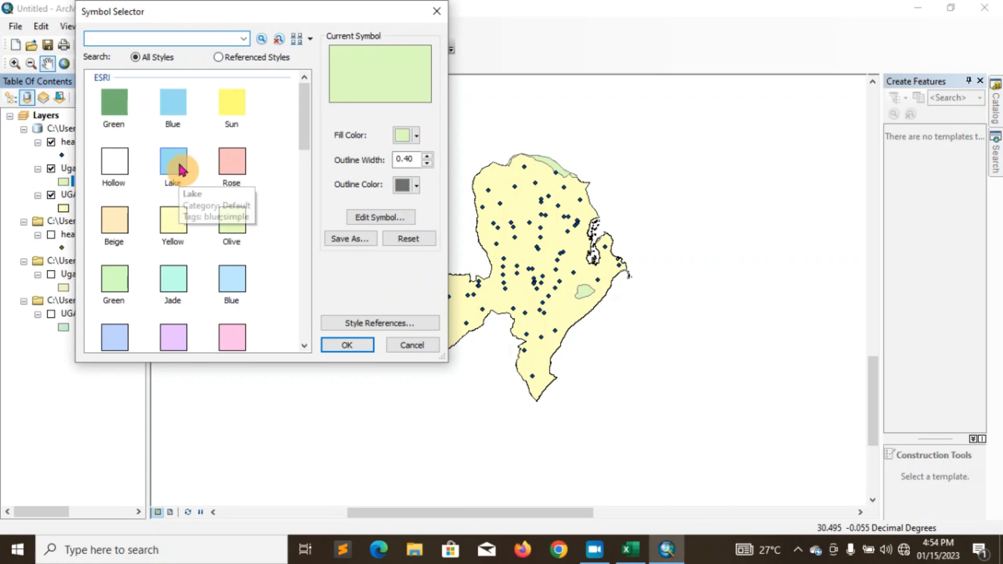
pyautogui.click(174, 163)
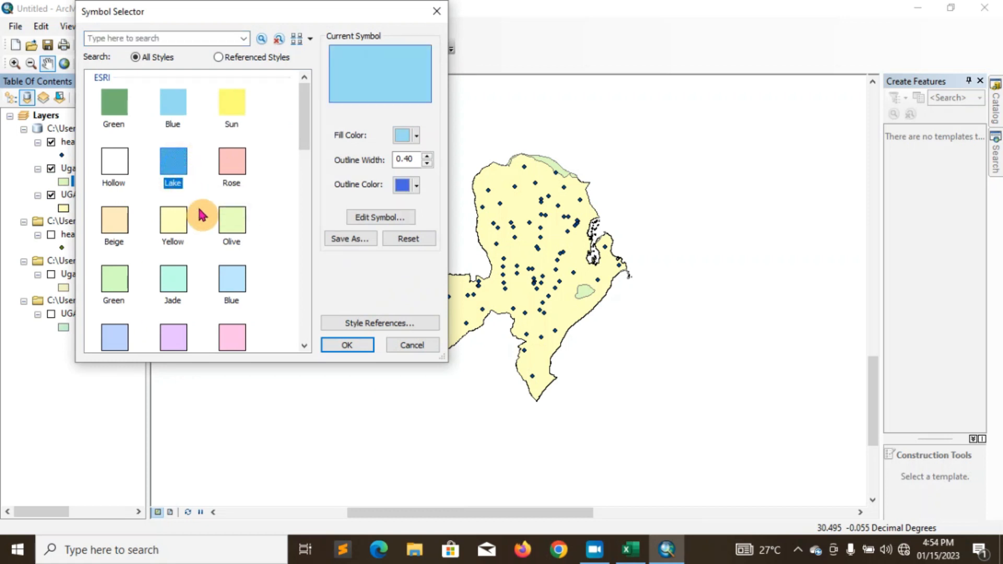
pyautogui.click(347, 346)
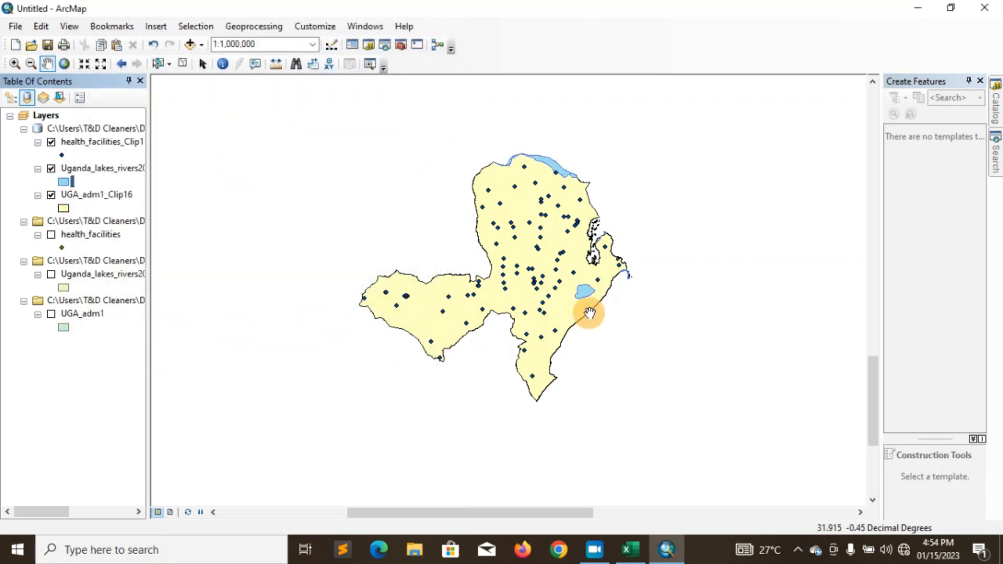
# Step: Add the UGA_roads.shp shapefile from the Uganda roads folder in GIS_DATA\DATA2022 to the map
pyautogui.click(202, 45)
pyautogui.click(215, 61)
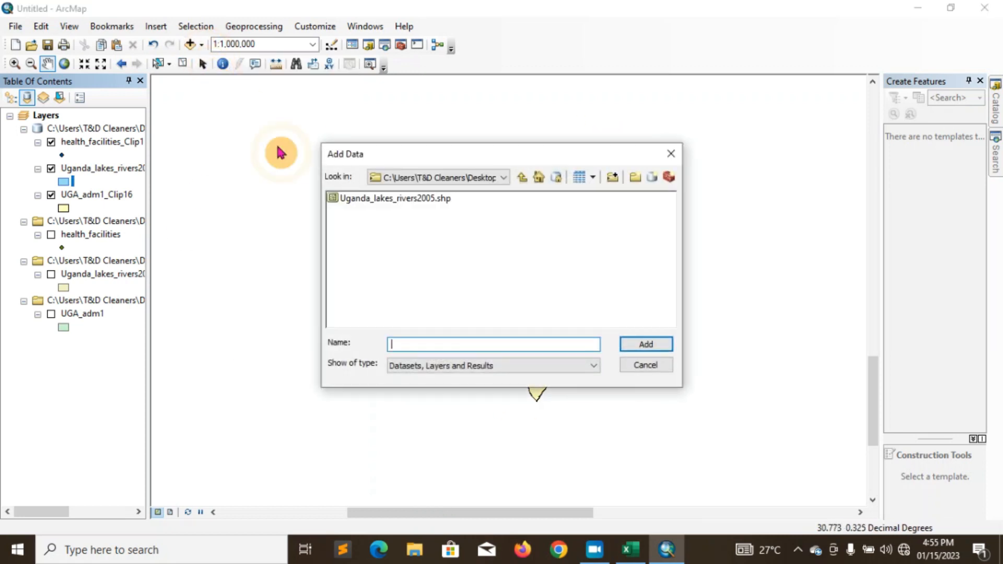
pyautogui.click(505, 178)
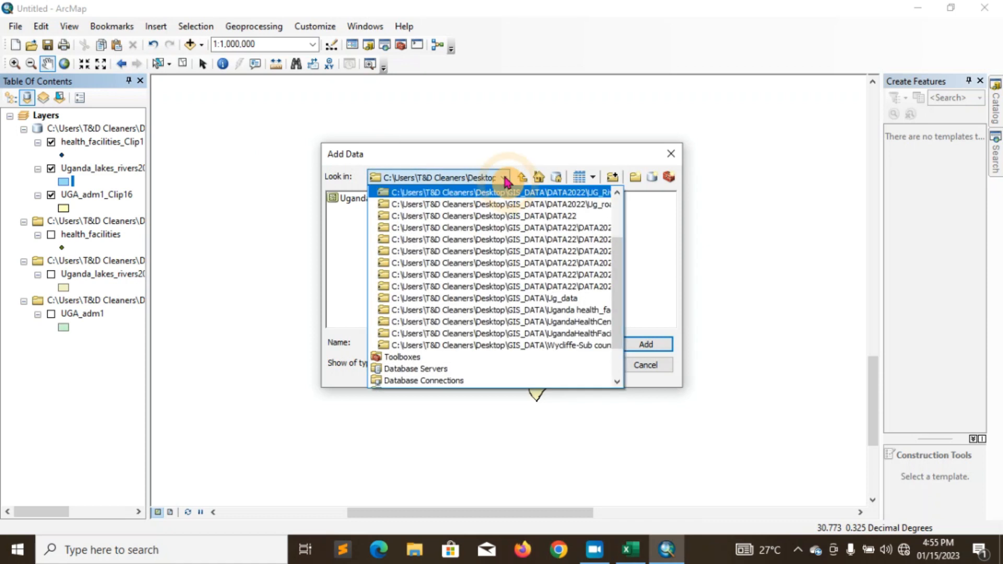
pyautogui.click(539, 206)
pyautogui.click(372, 204)
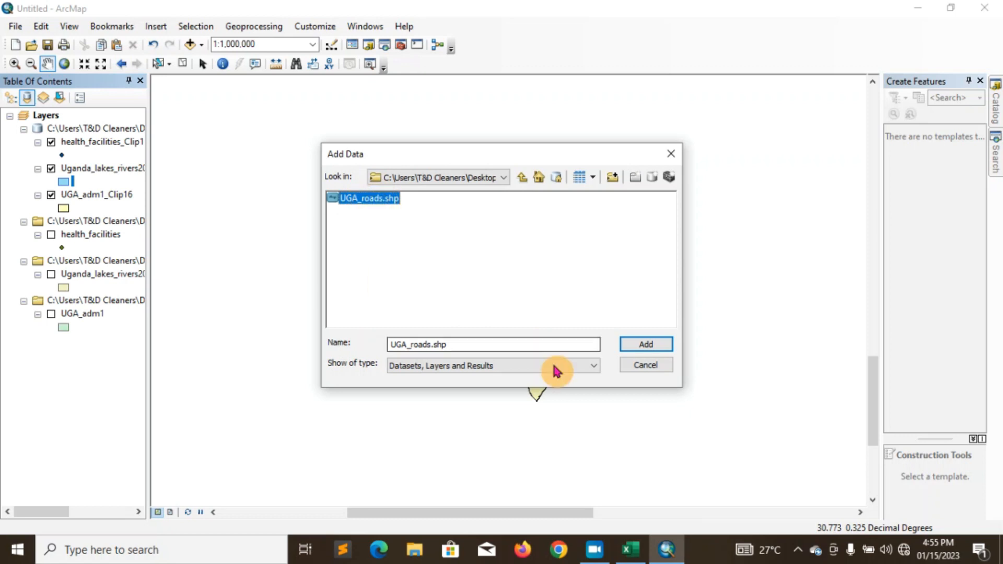
pyautogui.click(648, 346)
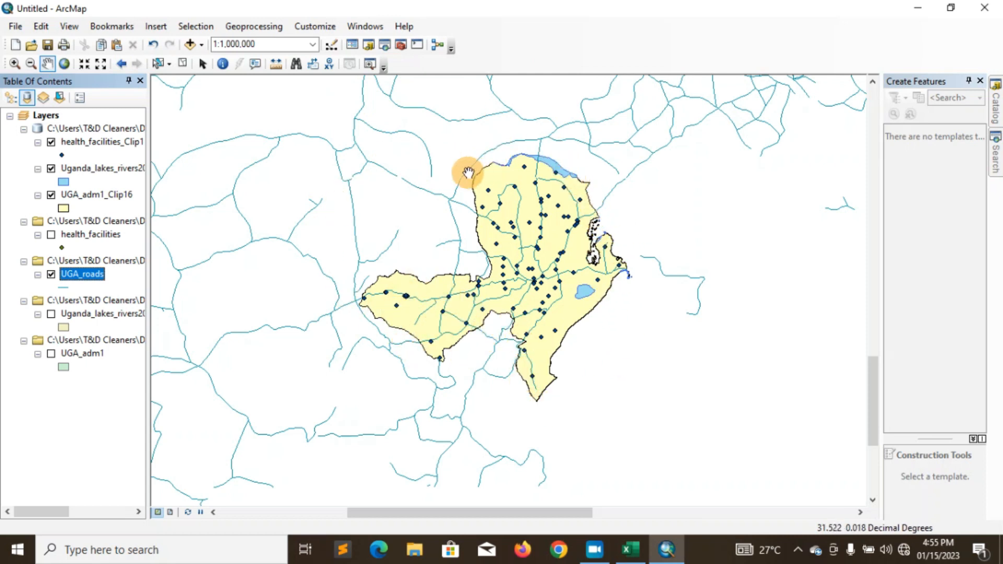
# Step: Clip UGA_roads with UGA_adm1 as the clip features, keeping the default output feature class, and hide the original UGA_roads layer
pyautogui.click(276, 30)
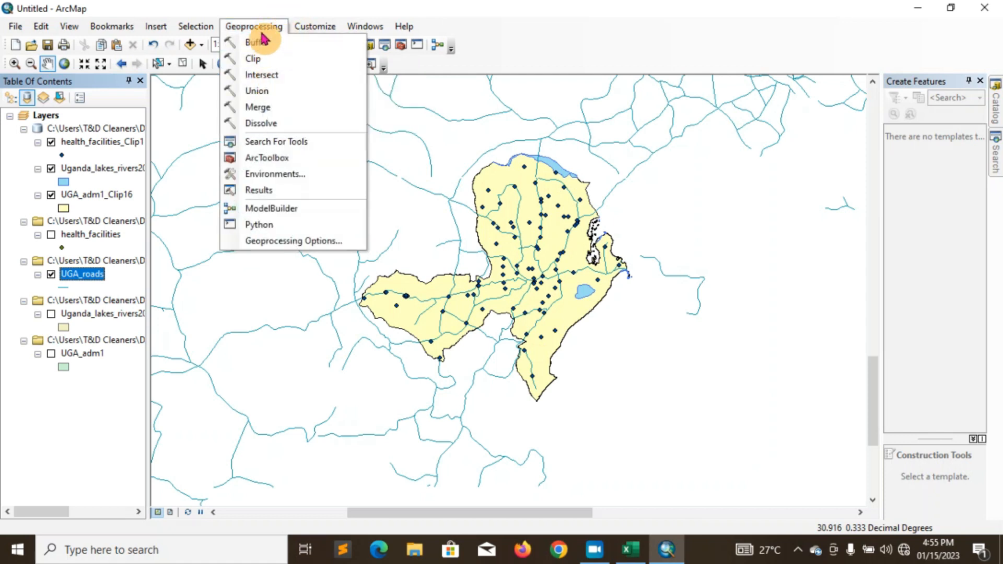
pyautogui.click(264, 59)
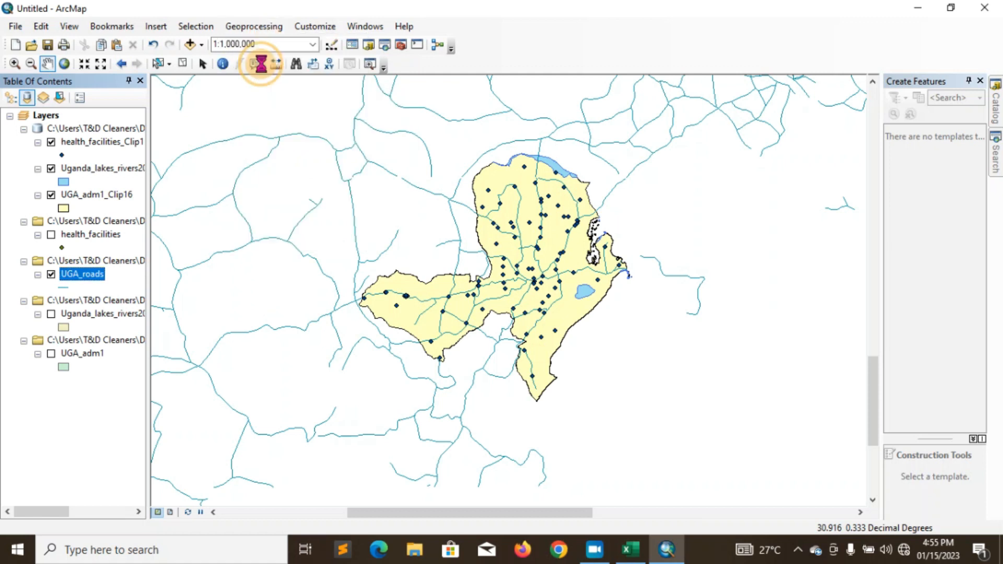
pyautogui.click(738, 161)
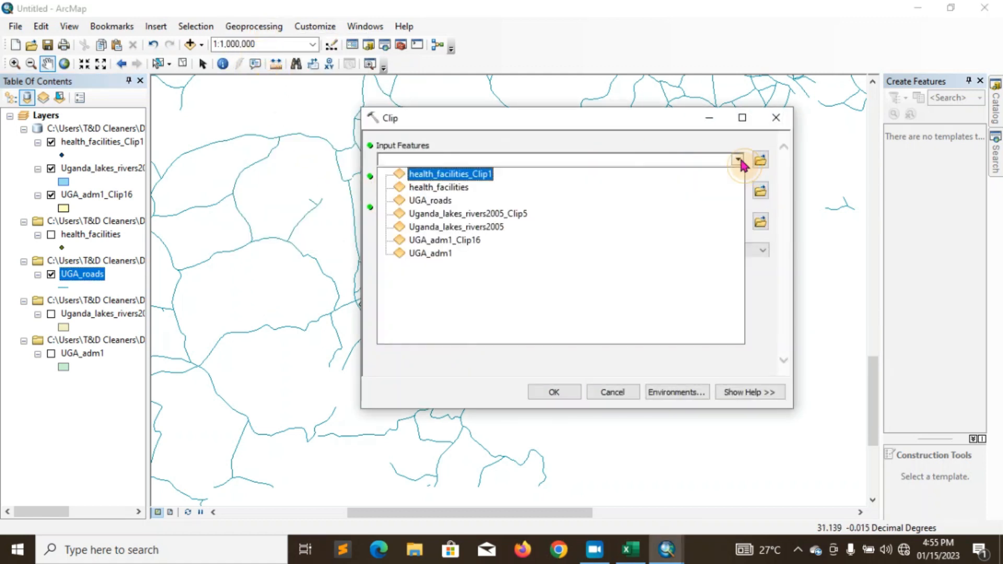
pyautogui.click(459, 200)
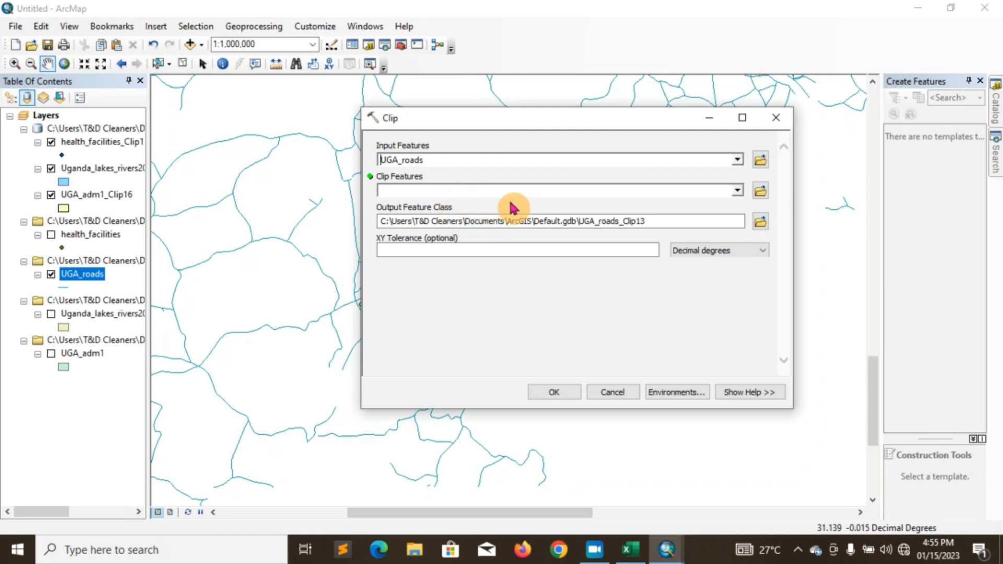
pyautogui.click(737, 191)
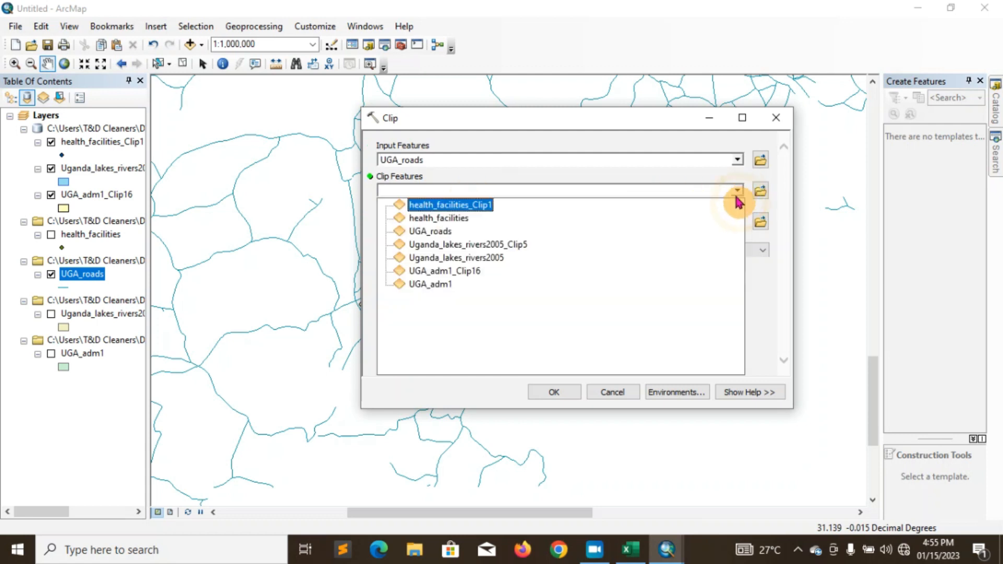
pyautogui.click(438, 286)
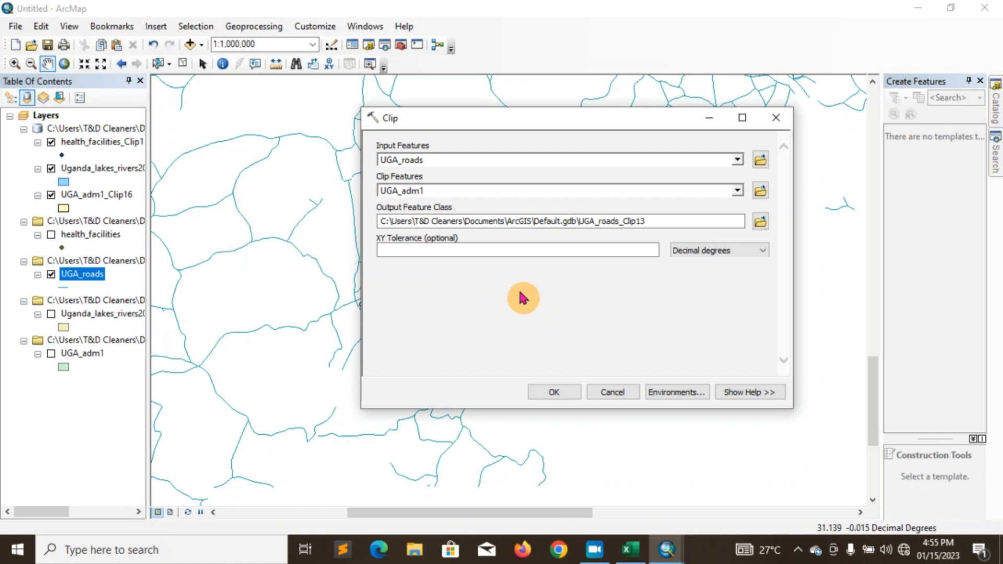
pyautogui.click(554, 392)
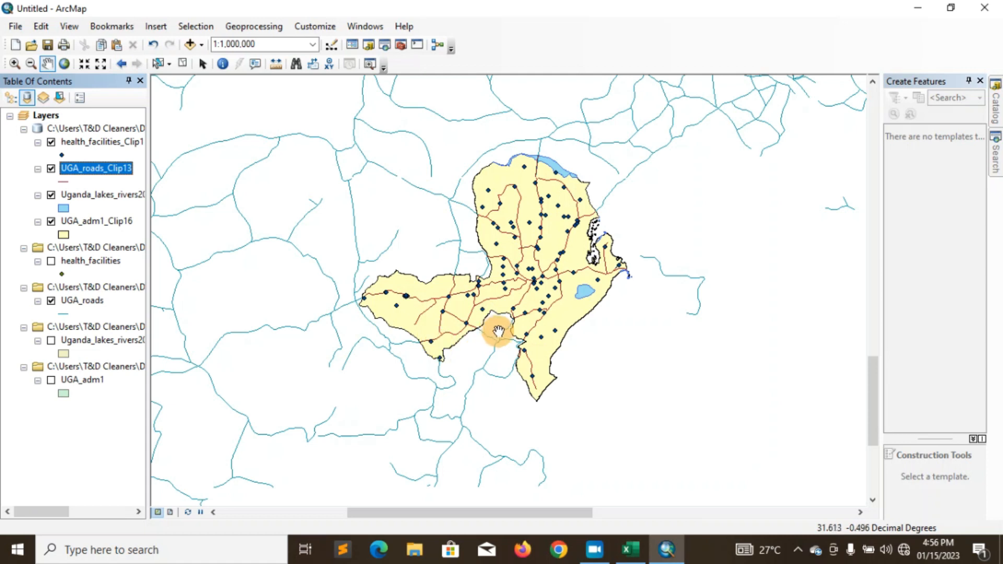
pyautogui.click(51, 301)
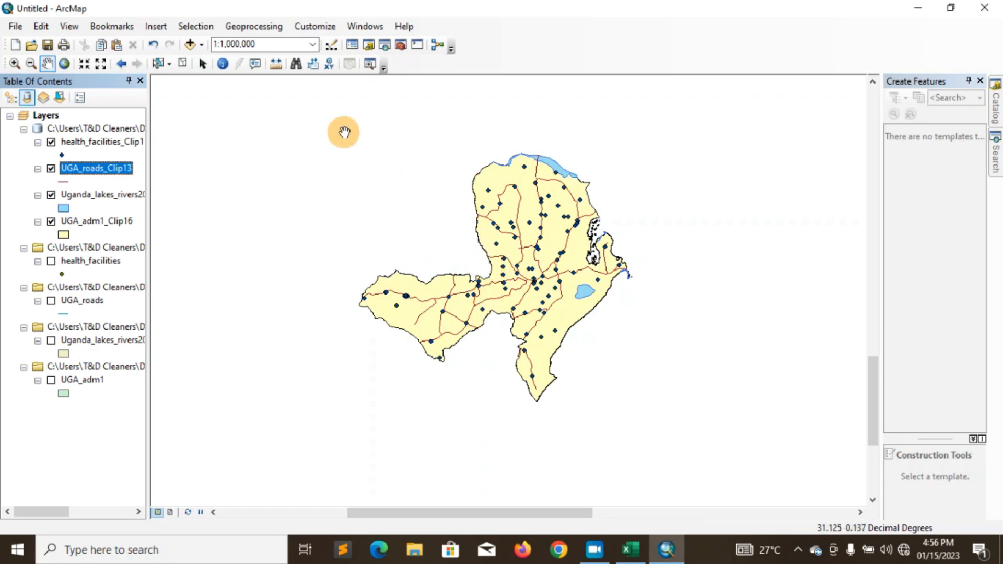
# Step: Add the Ug_Protected-areas2007 shapefile from the protected areas folder in GIS_DATA\DATA2022 to the map
pyautogui.click(201, 44)
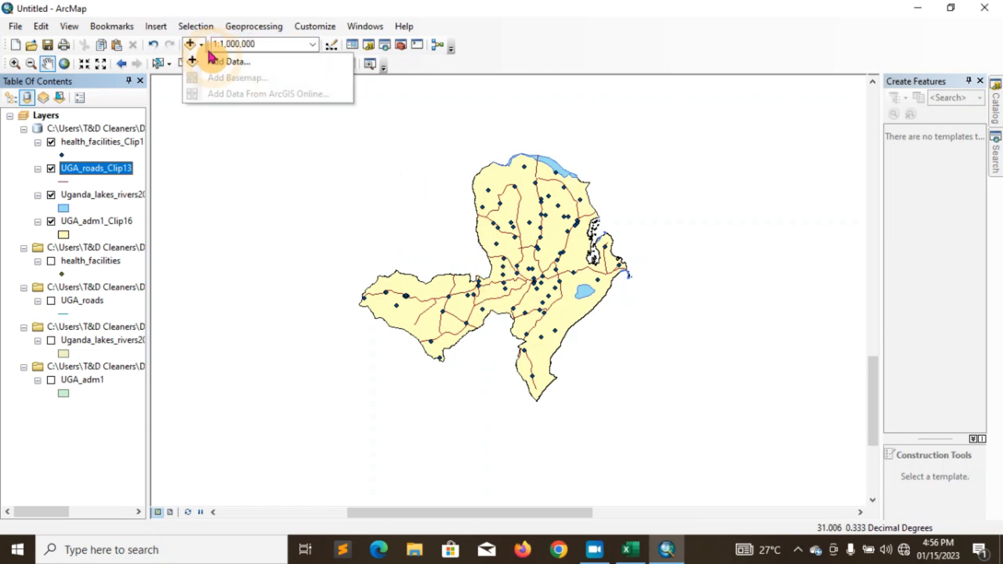
pyautogui.click(212, 60)
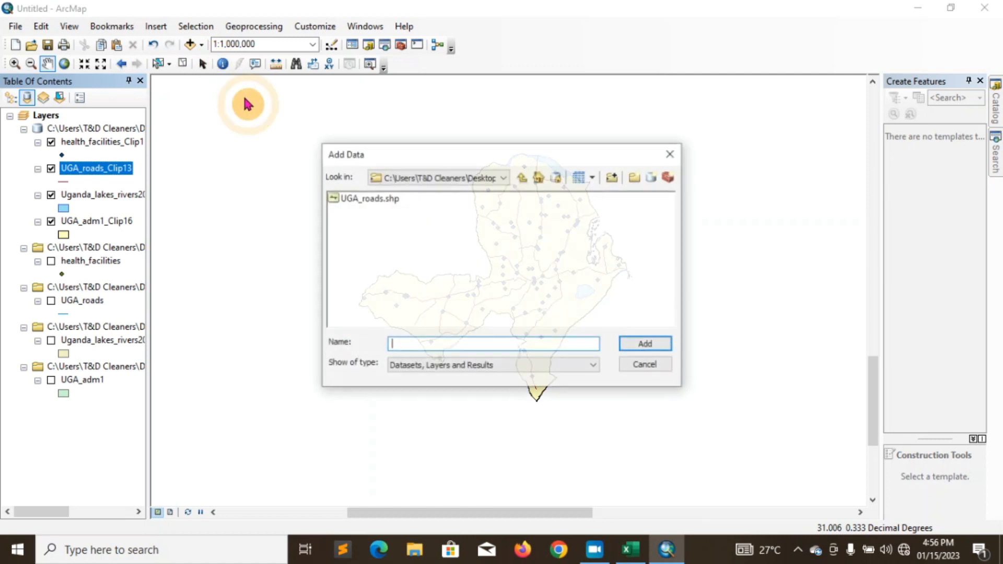
pyautogui.click(504, 181)
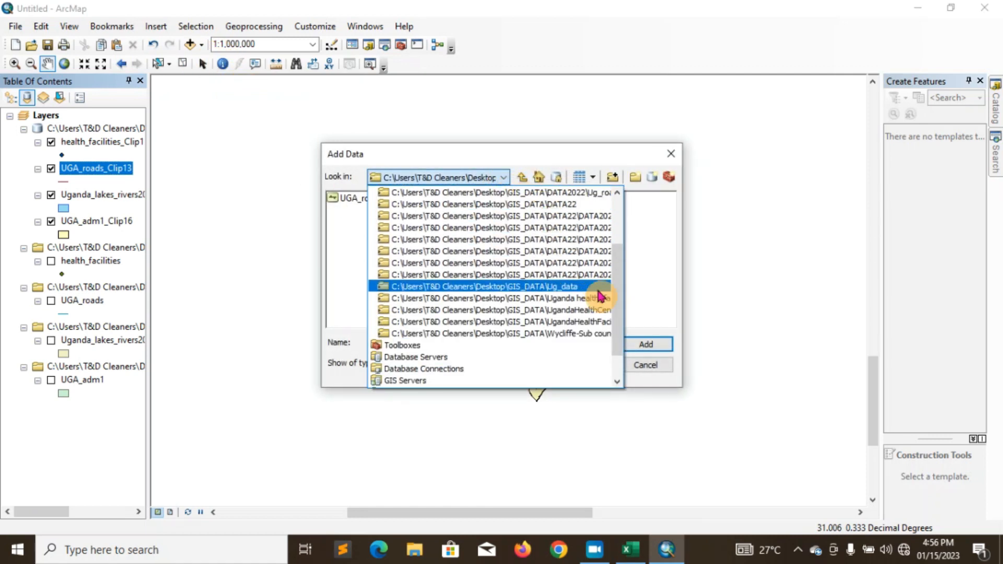
pyautogui.moveTo(618, 322); pyautogui.dragTo(626, 292)
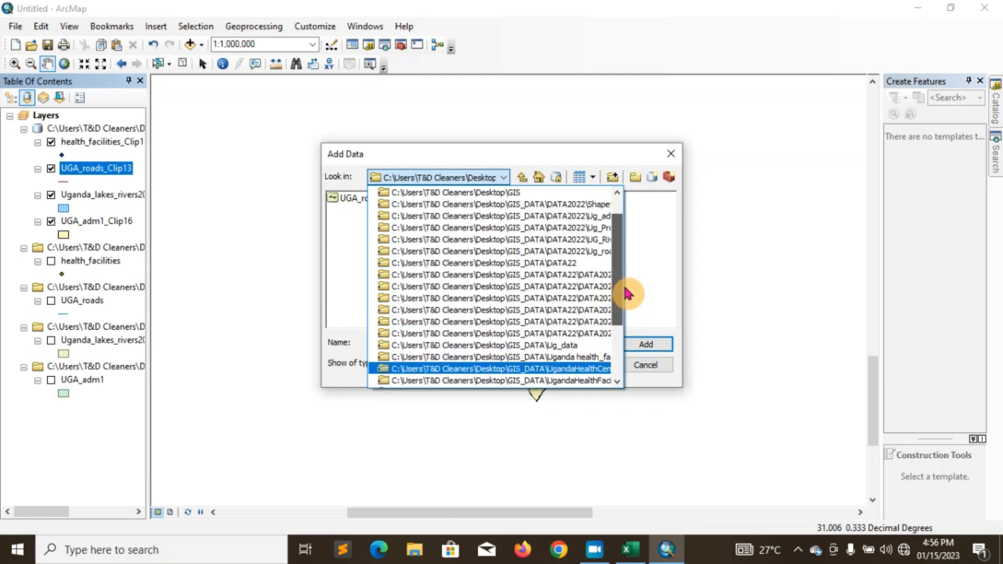
pyautogui.click(599, 230)
pyautogui.click(433, 201)
pyautogui.click(646, 343)
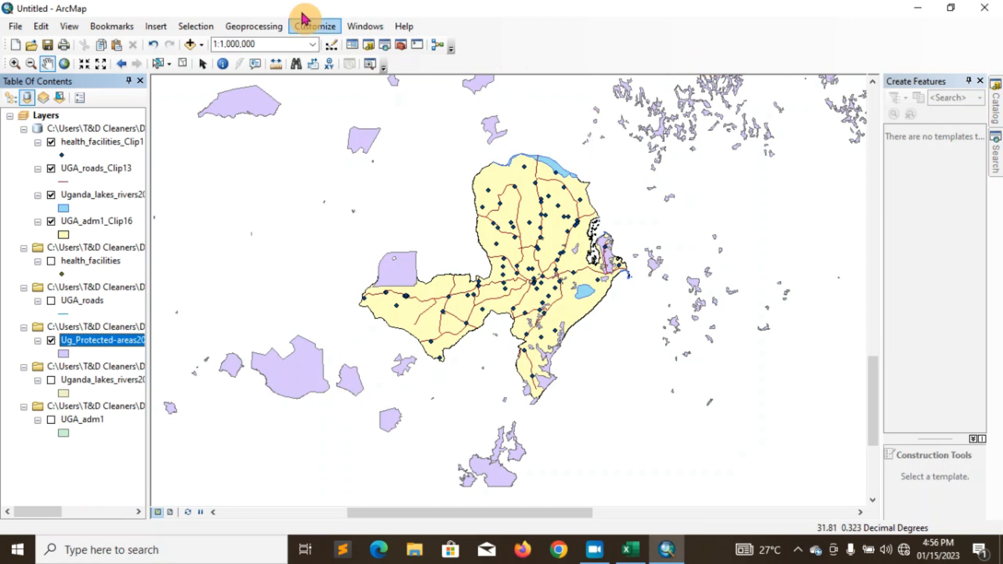
# Step: Clip Ug_Protected-areas2007 with UGA_adm1 as the clip features, keeping the default output, and hide the original protected areas layer
pyautogui.click(272, 26)
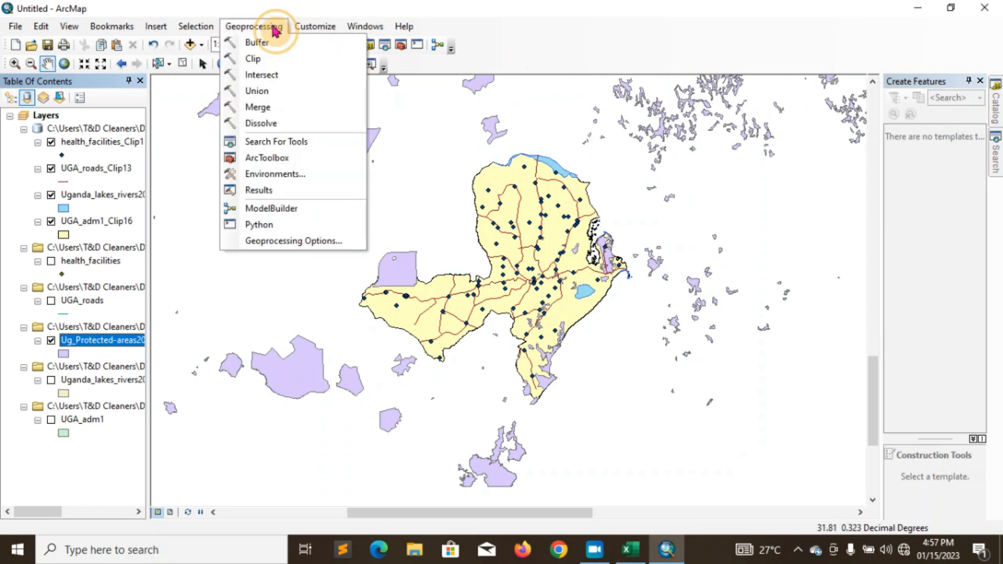
pyautogui.click(283, 60)
pyautogui.click(737, 160)
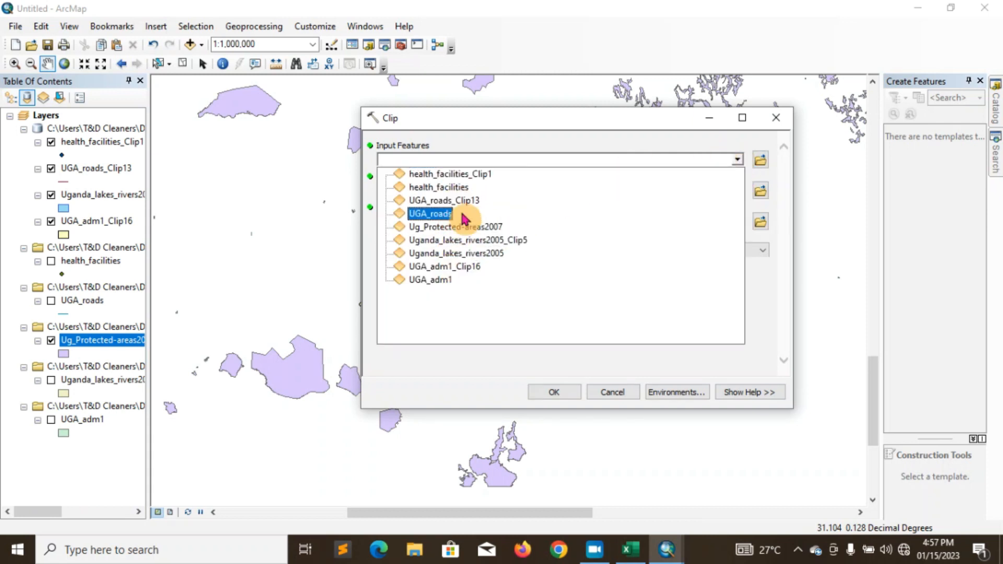
pyautogui.click(453, 227)
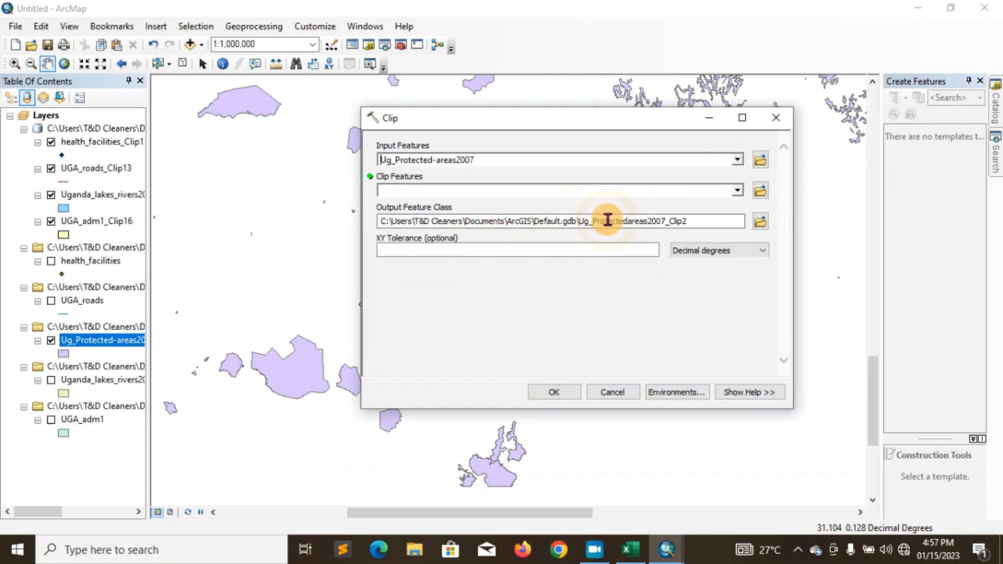
pyautogui.click(737, 190)
pyautogui.click(430, 311)
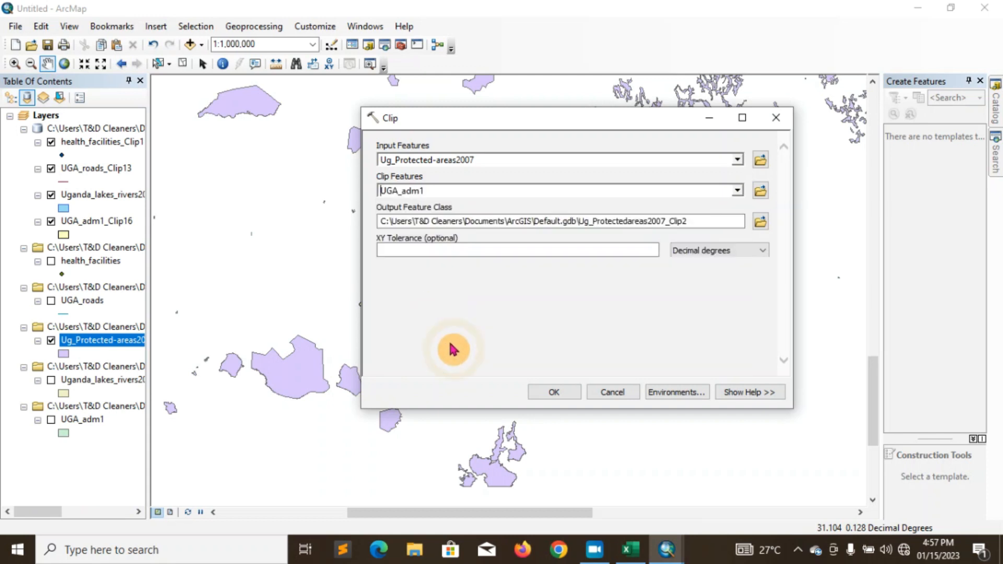
pyautogui.click(556, 396)
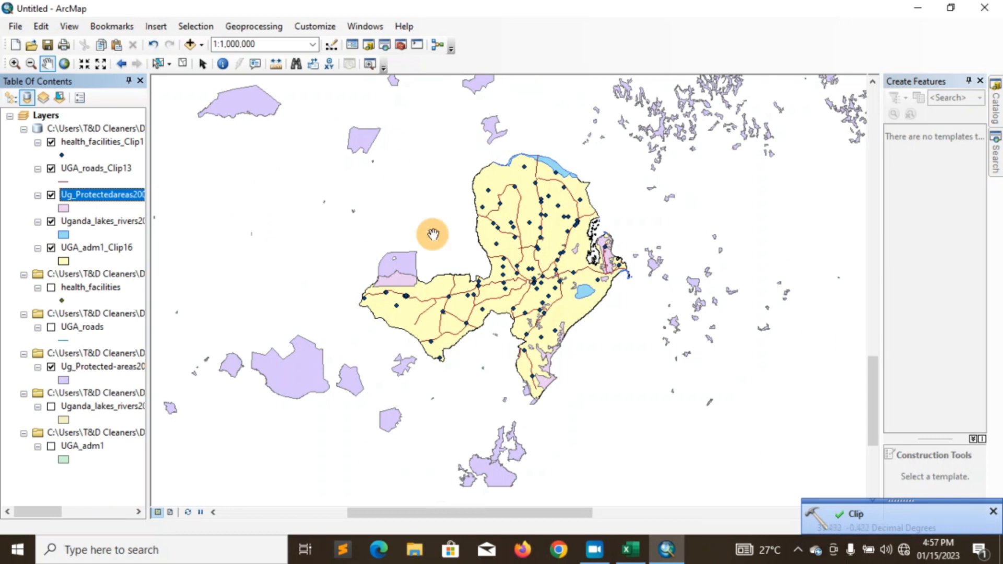
pyautogui.click(51, 367)
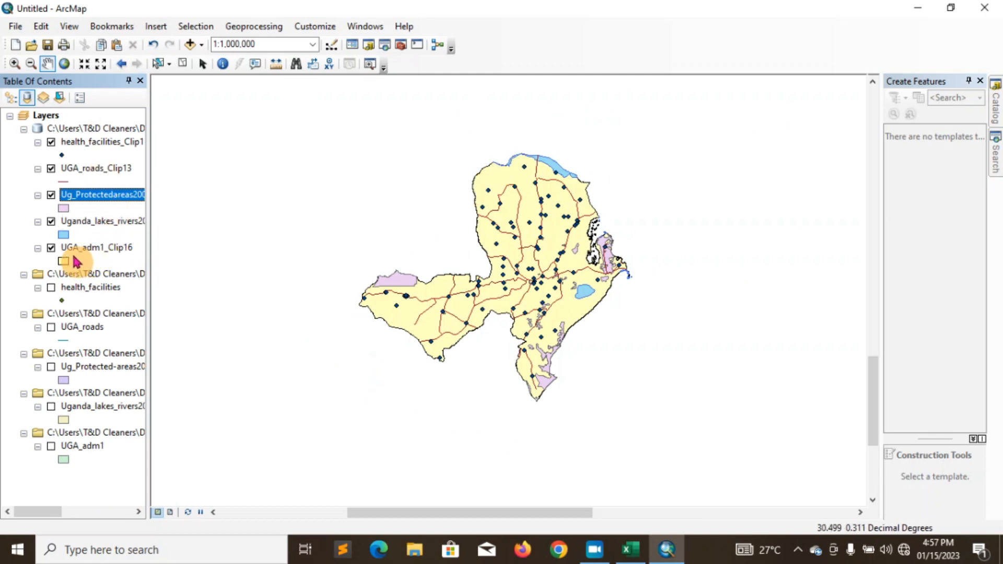
pyautogui.click(106, 200)
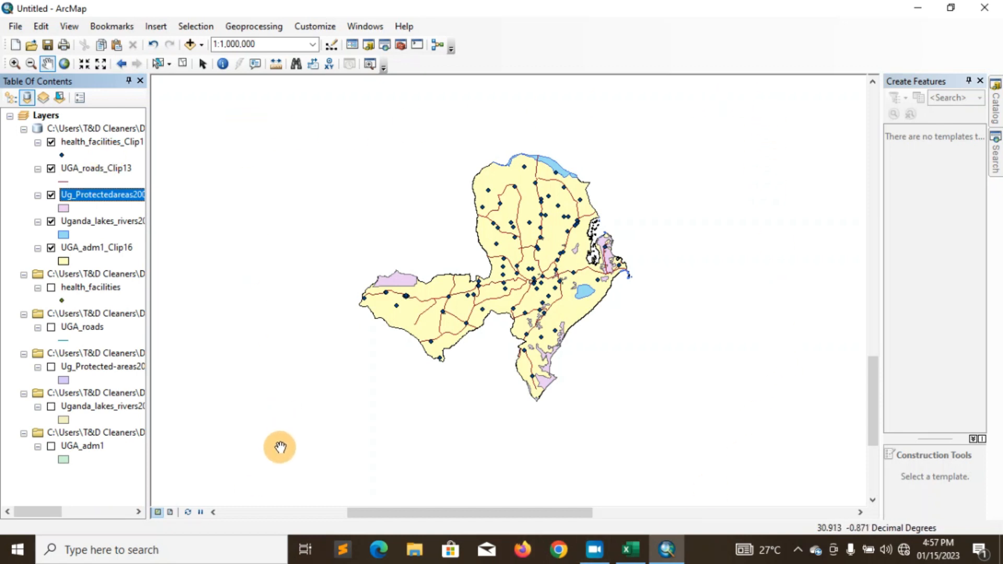
# Step: Switch the map to layout view and set the page zoom to 75%
pyautogui.click(68, 33)
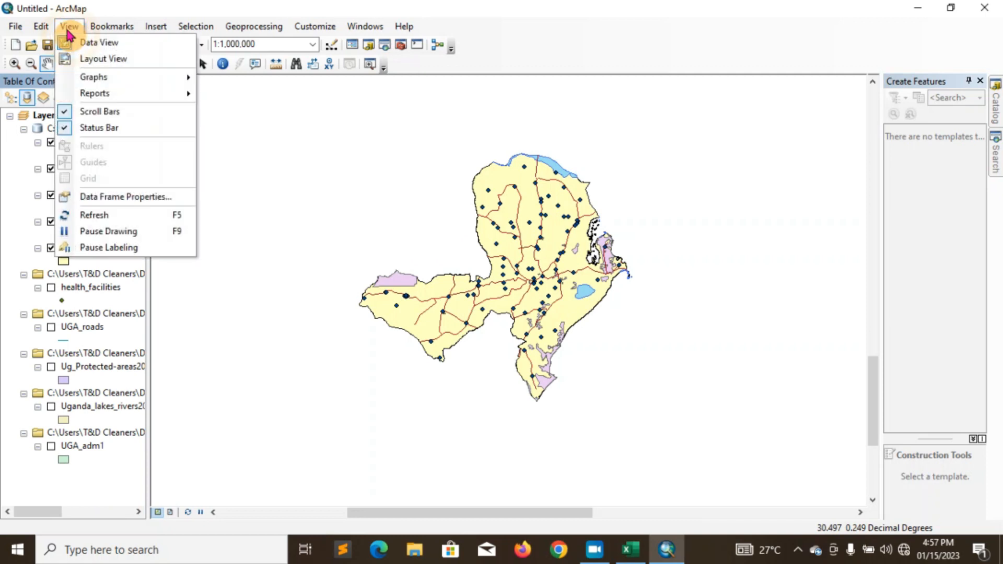
pyautogui.click(86, 60)
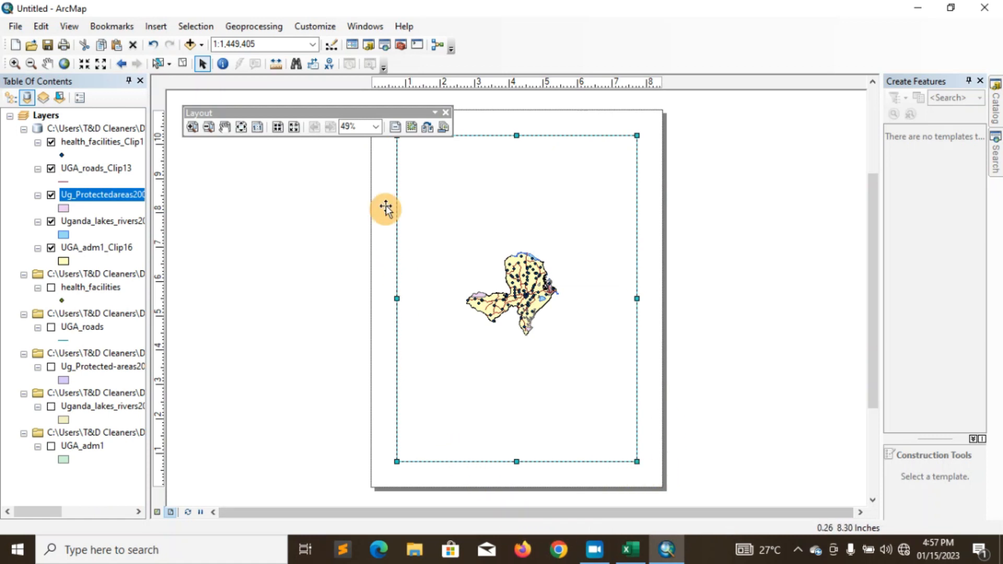
pyautogui.click(378, 131)
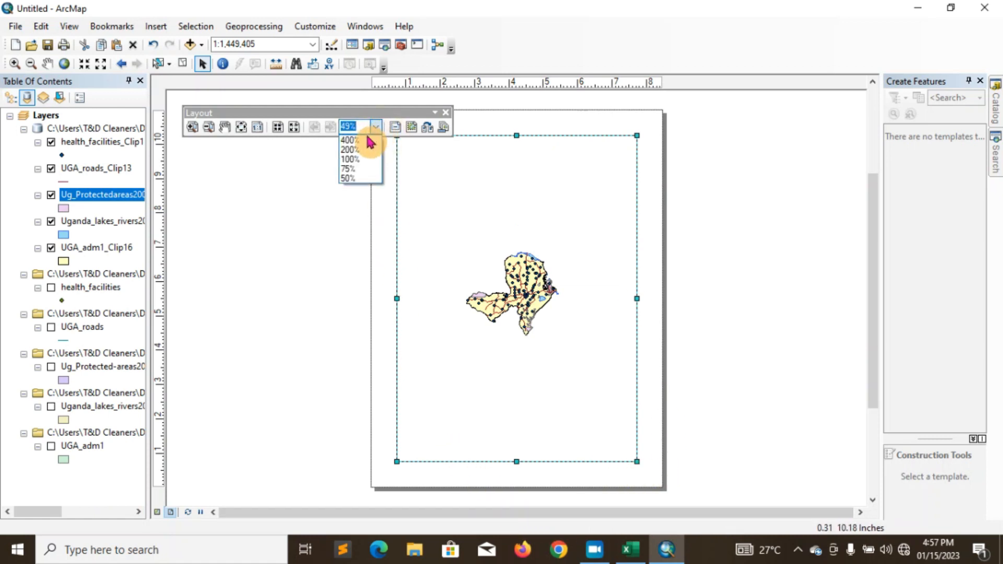
pyautogui.click(356, 169)
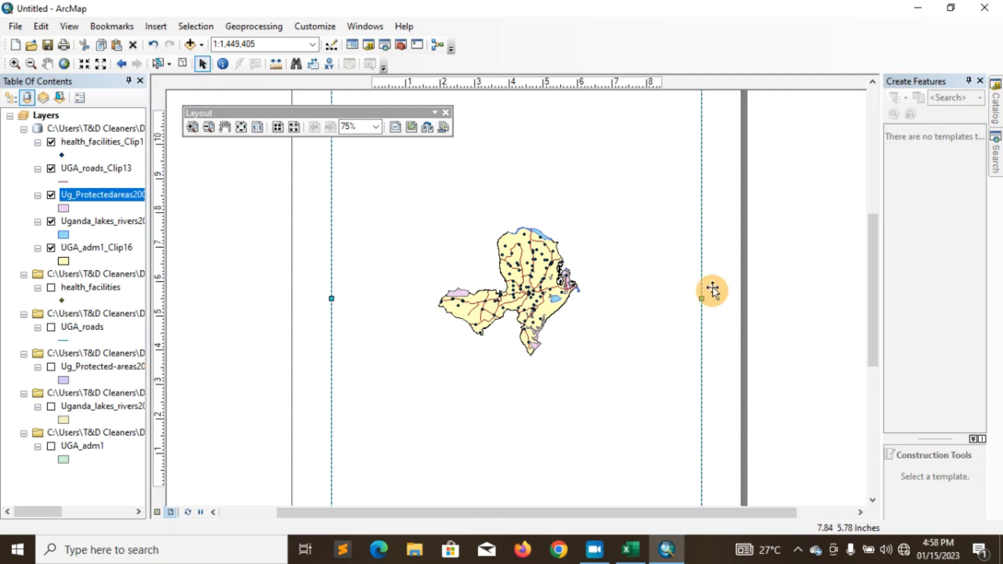
pyautogui.moveTo(877, 349); pyautogui.dragTo(884, 300)
pyautogui.doubleClick(527, 401)
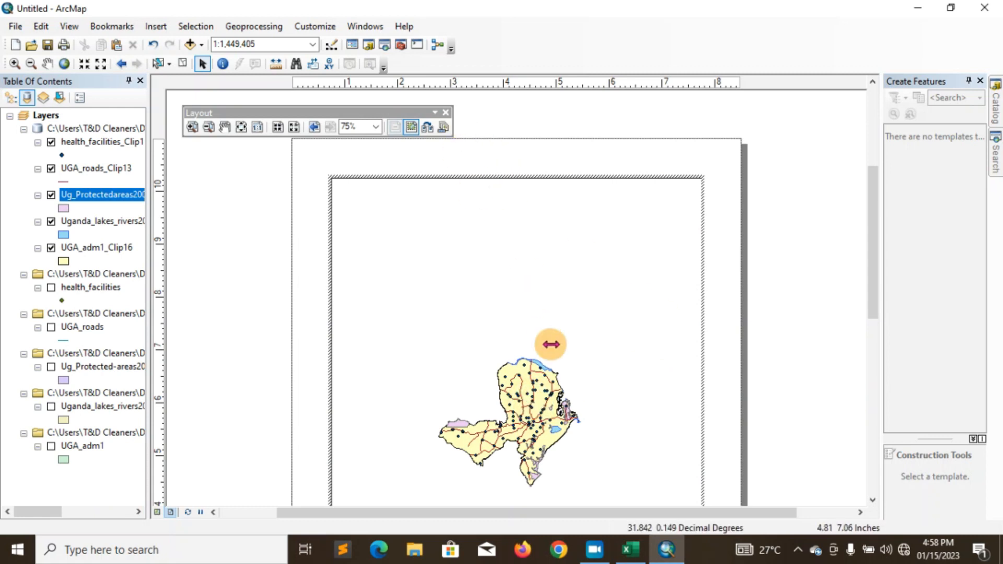
pyautogui.click(446, 114)
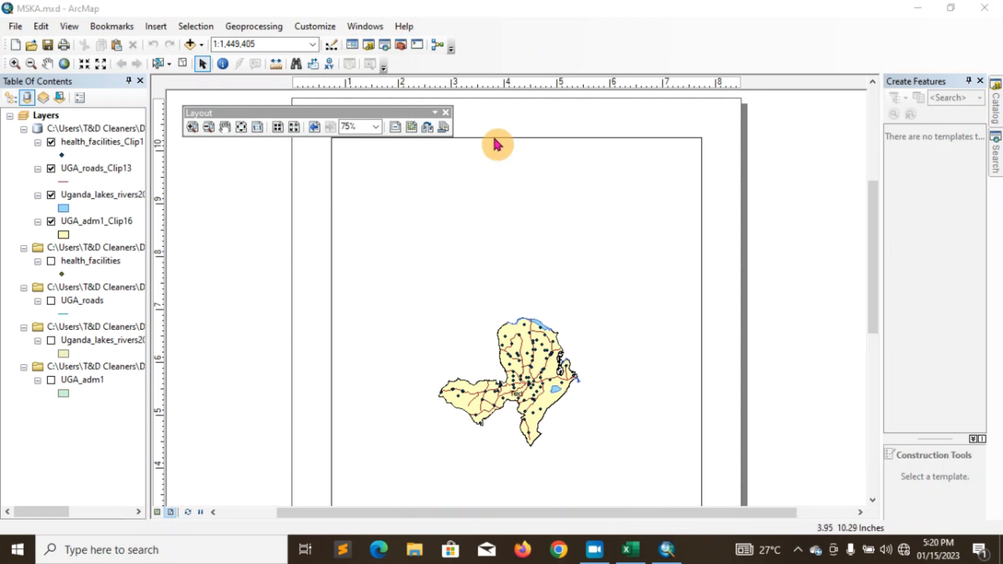
# Step: Insert the map title "A PHYSICAL MAP OF MASAKA DISTRICT" on the layout page
pyautogui.click(156, 26)
pyautogui.click(181, 62)
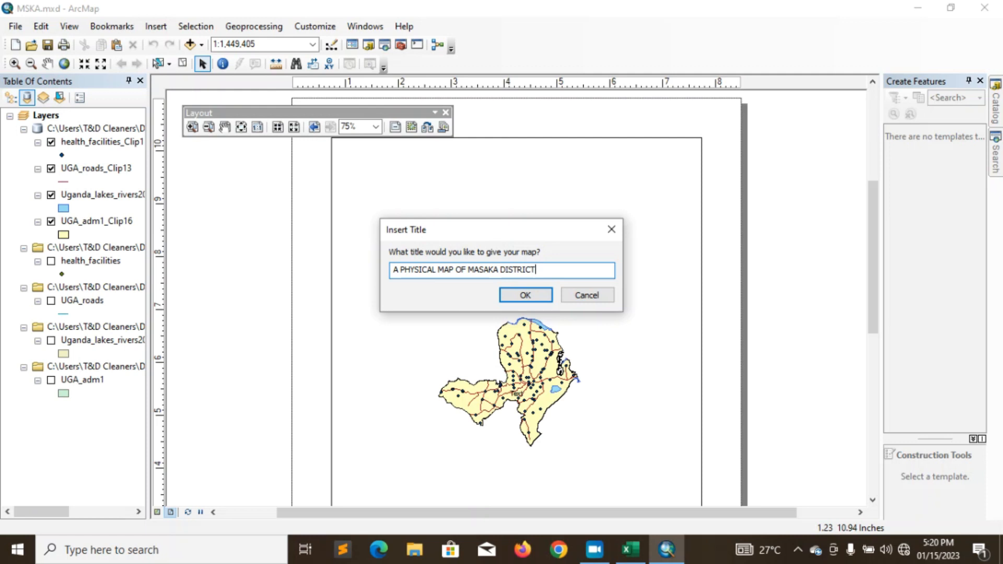
pyautogui.click(524, 294)
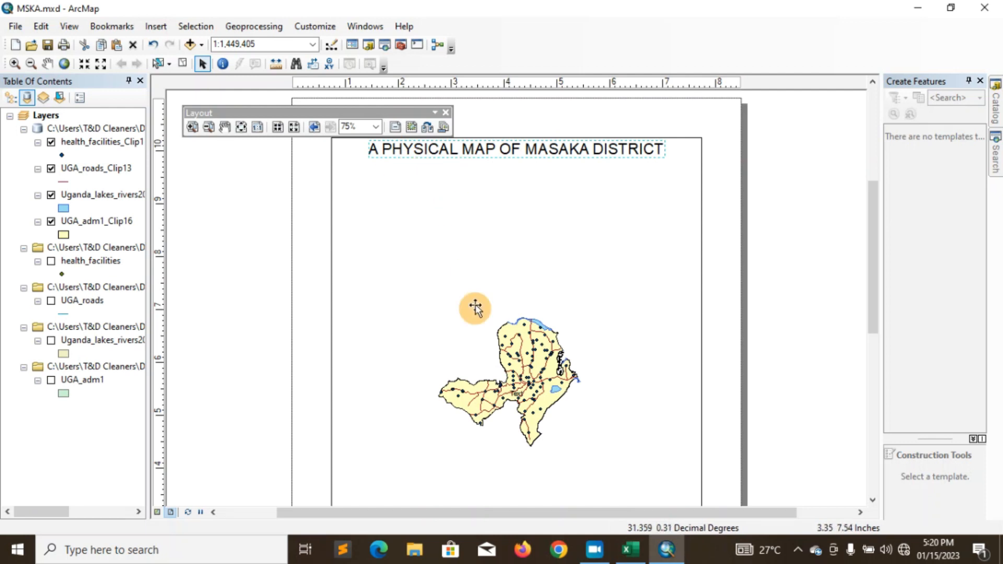
# Step: Insert a legend of the four clipped layers in one column with default settings and place it in the map frame's lower-left corner
pyautogui.moveTo(872, 237); pyautogui.dragTo(873, 280)
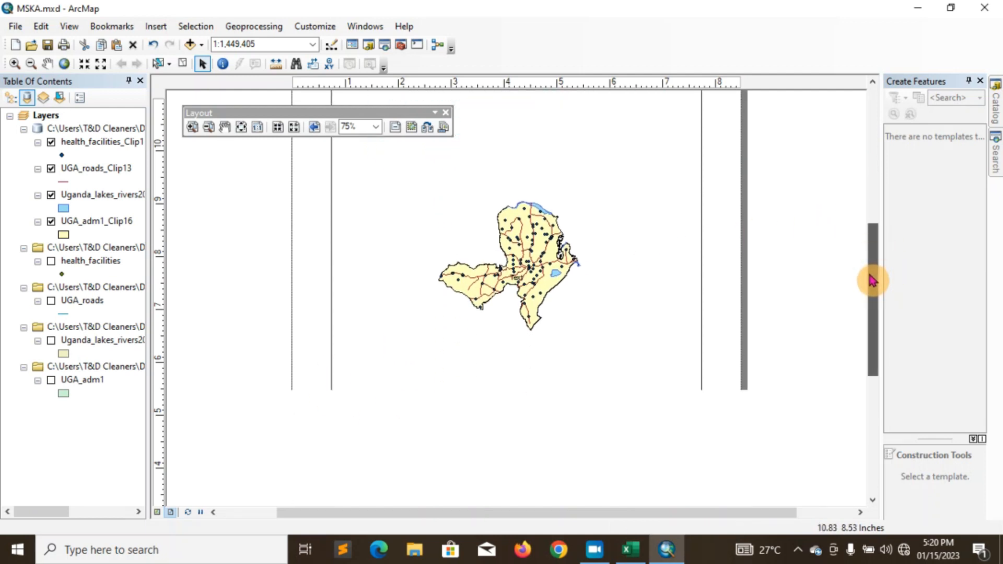
pyautogui.click(156, 26)
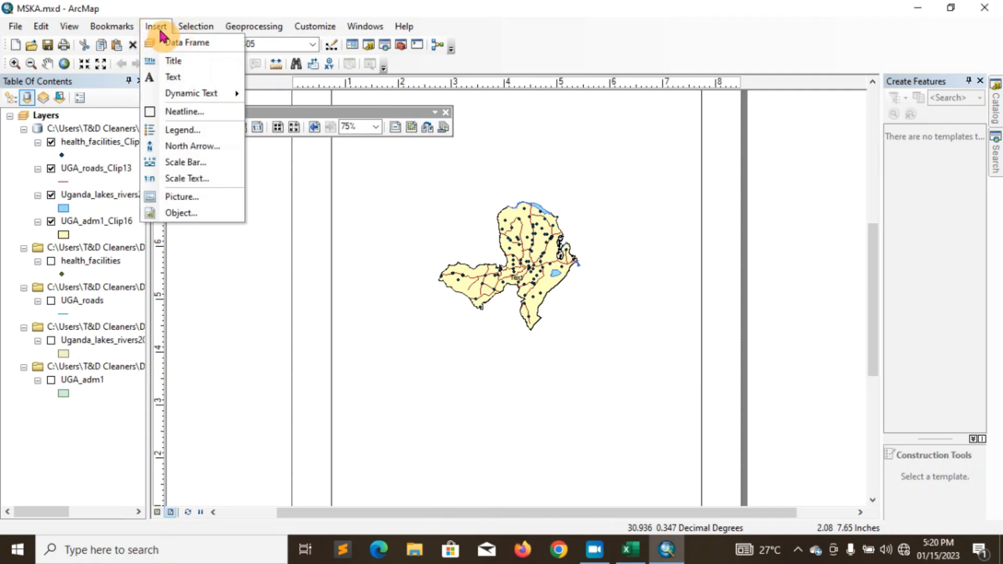
pyautogui.click(175, 131)
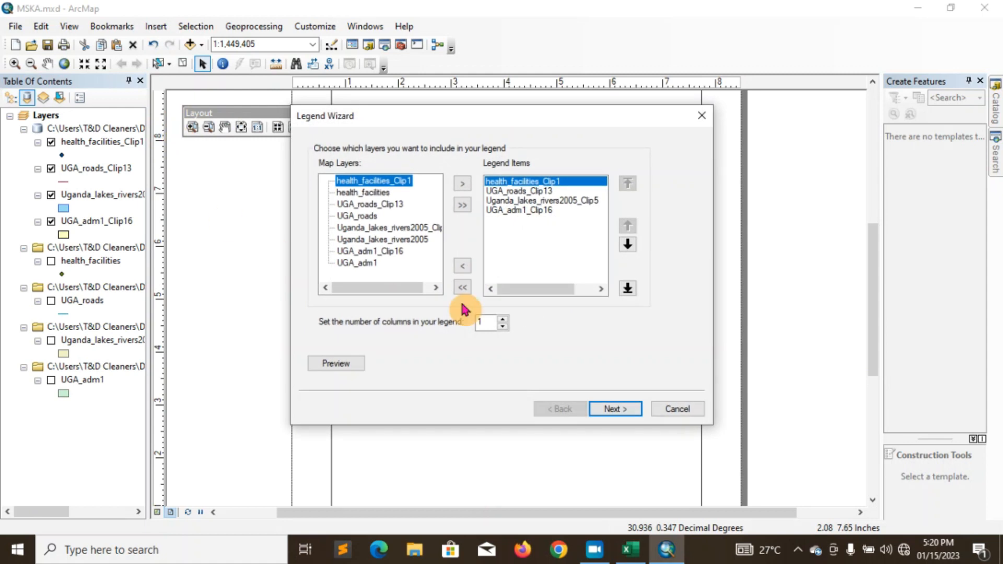
pyautogui.click(615, 410)
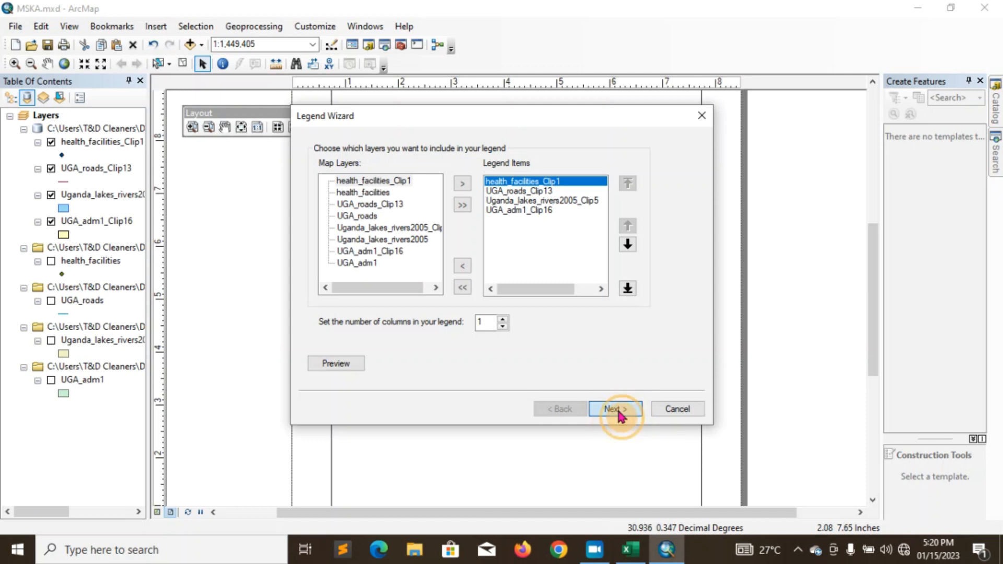
pyautogui.click(611, 408)
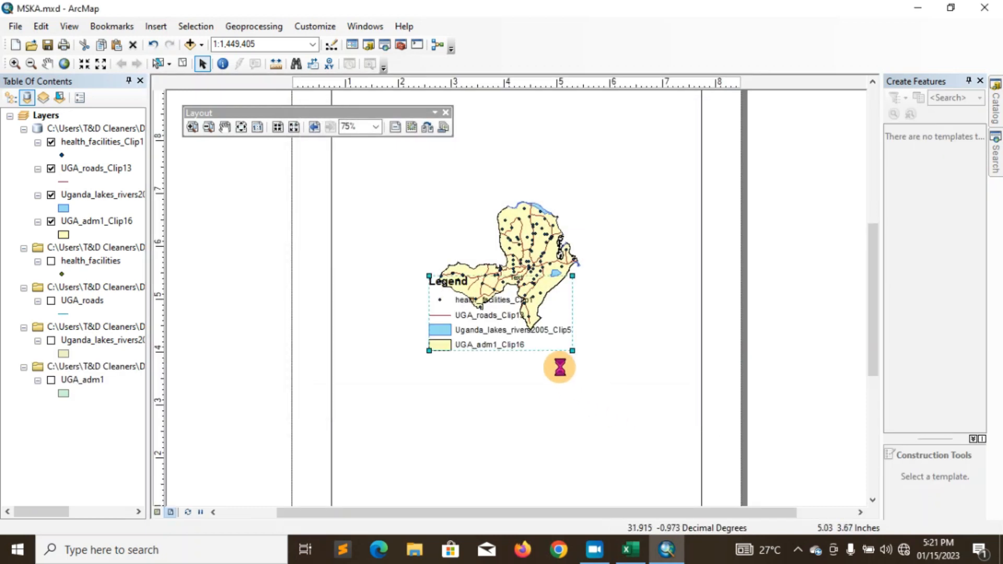
pyautogui.moveTo(454, 291); pyautogui.dragTo(367, 452)
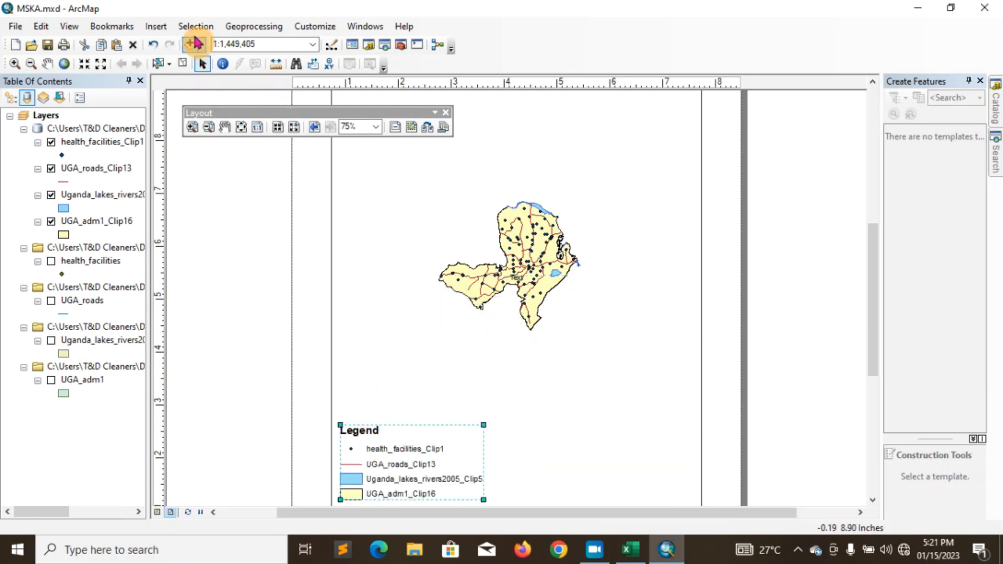
# Step: Insert an Alternating Scale Bar 1 and place it in the lower-right corner of the map frame, level with the legend
pyautogui.click(166, 32)
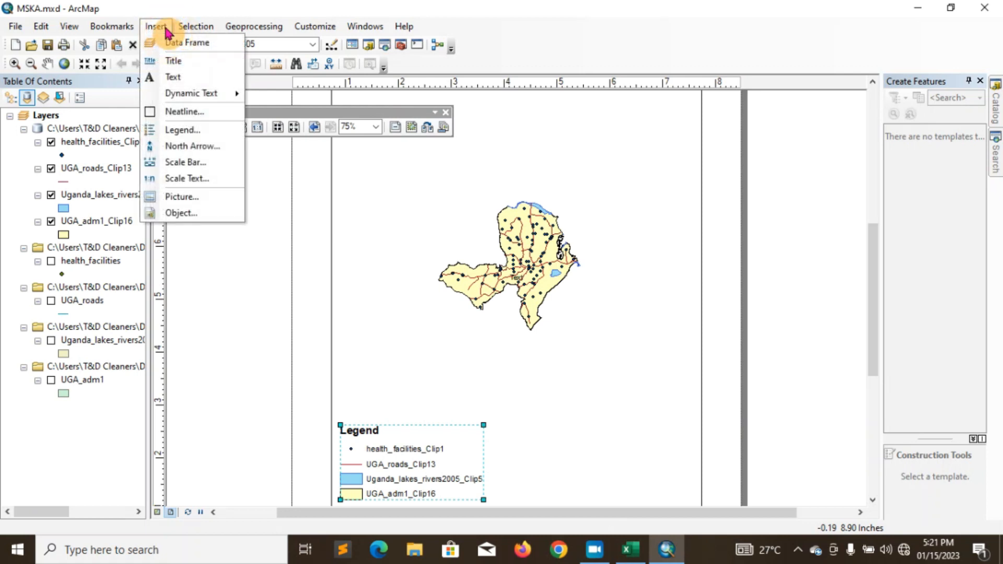
pyautogui.click(200, 167)
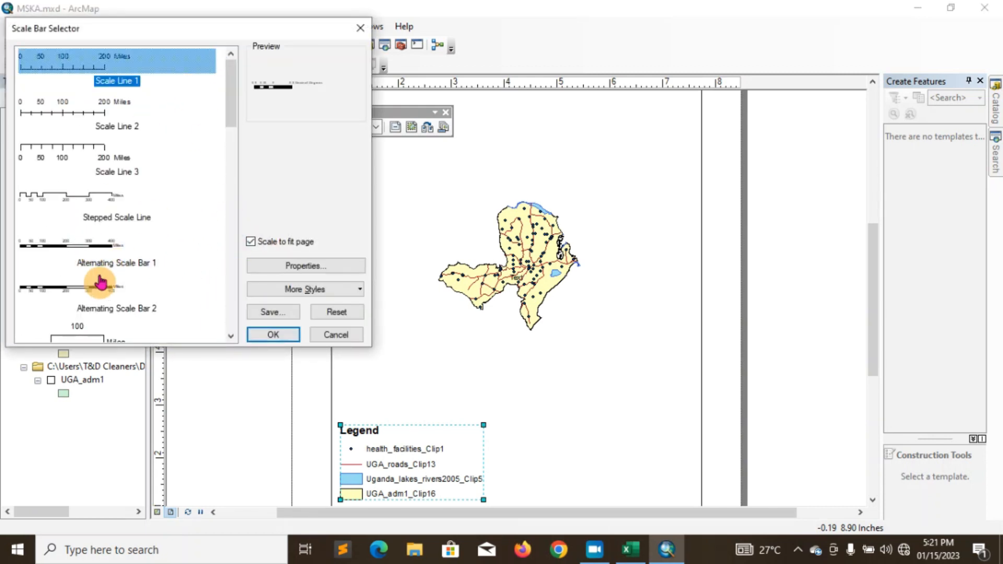
pyautogui.click(80, 250)
pyautogui.click(274, 335)
pyautogui.click(514, 287)
pyautogui.moveTo(515, 288); pyautogui.dragTo(641, 484)
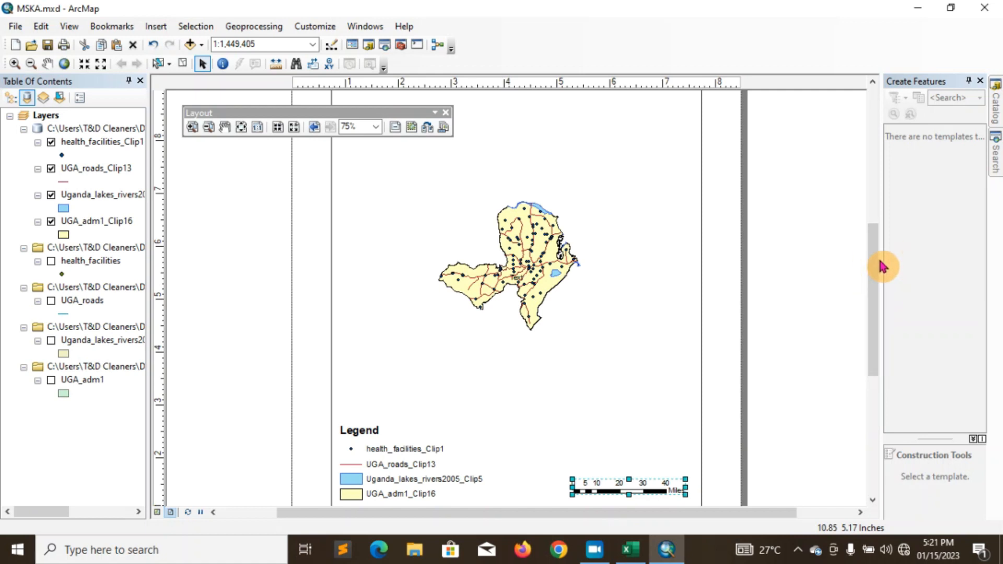
# Step: Insert an ESRI North 7 north arrow on the layout page
pyautogui.moveTo(875, 260); pyautogui.dragTo(877, 179)
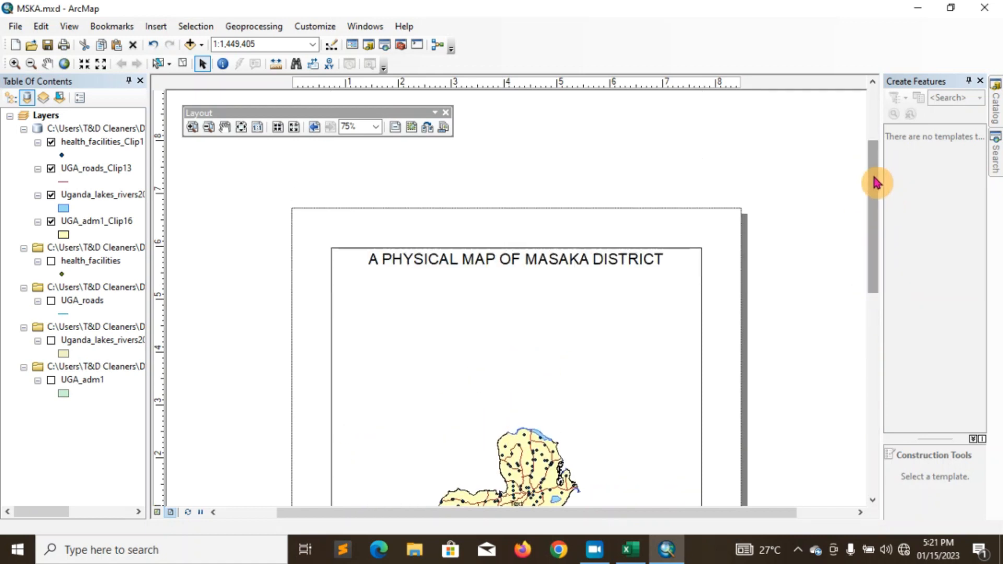
pyautogui.click(155, 27)
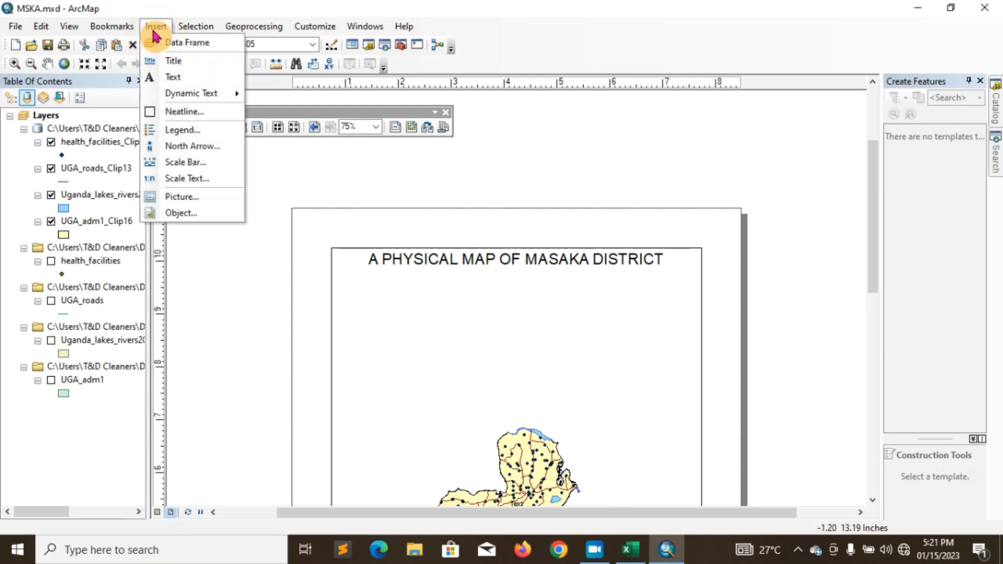
pyautogui.click(185, 146)
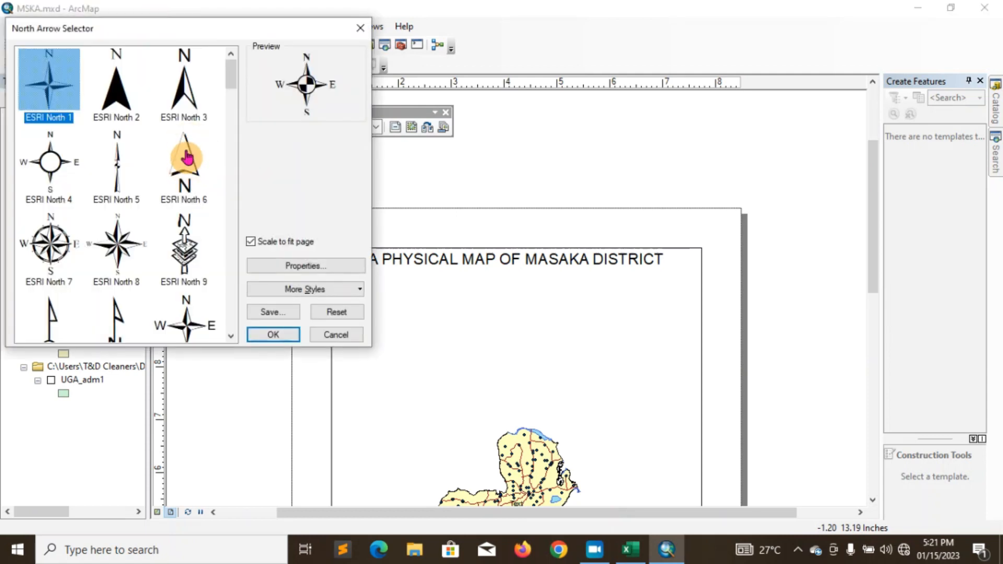
pyautogui.click(55, 256)
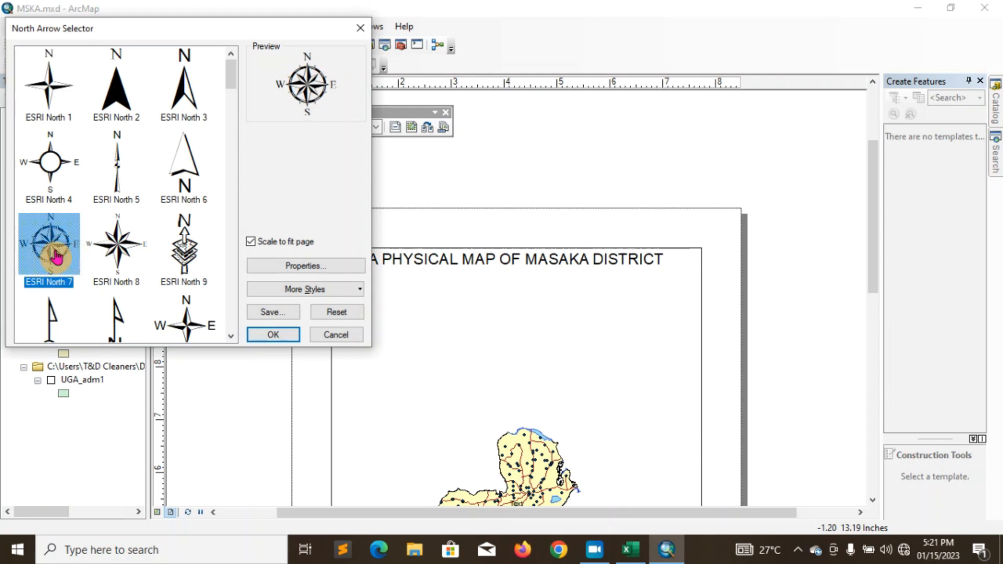
pyautogui.click(282, 334)
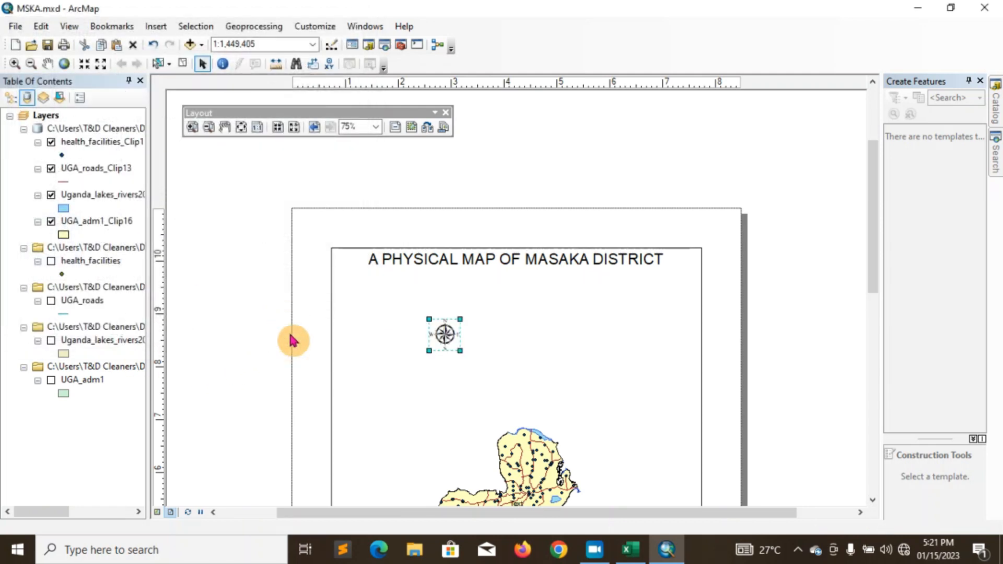
# Step: Move the north arrow to the map frame's upper-left area below the title and enlarge it to roughly double its size
pyautogui.moveTo(445, 336); pyautogui.dragTo(377, 330)
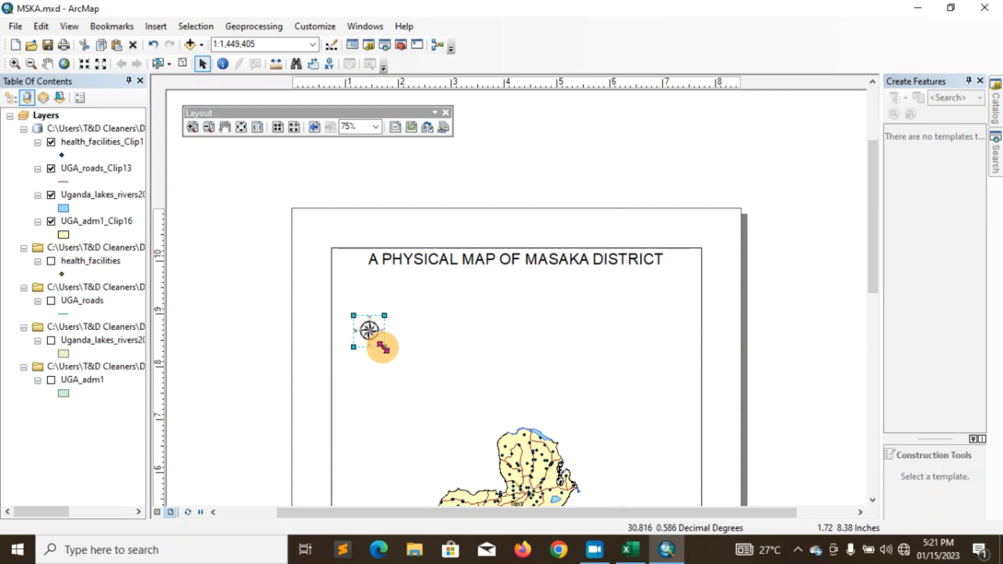
pyautogui.moveTo(384, 346); pyautogui.dragTo(403, 365)
pyautogui.moveTo(404, 313); pyautogui.dragTo(431, 278)
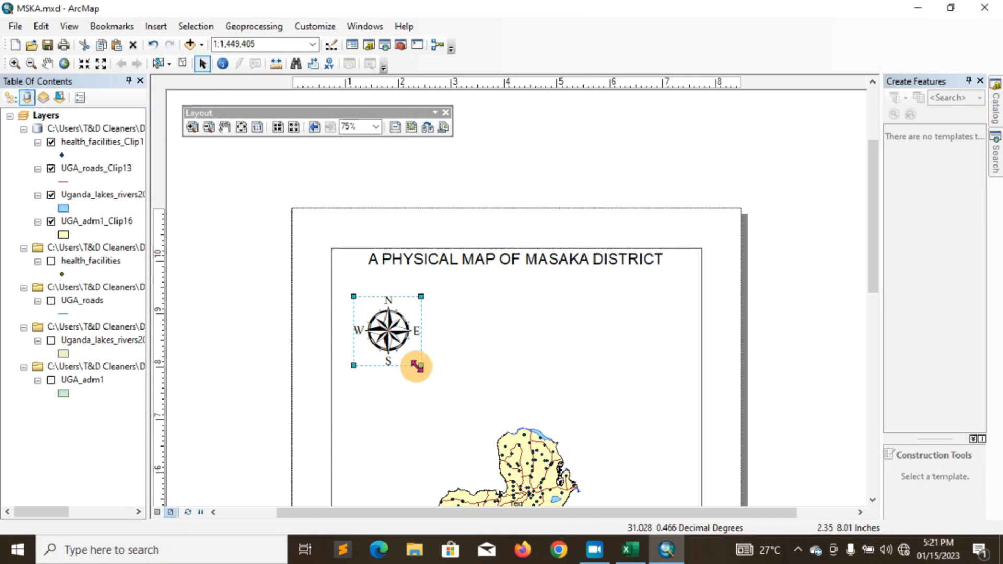
pyautogui.moveTo(417, 366); pyautogui.dragTo(425, 427)
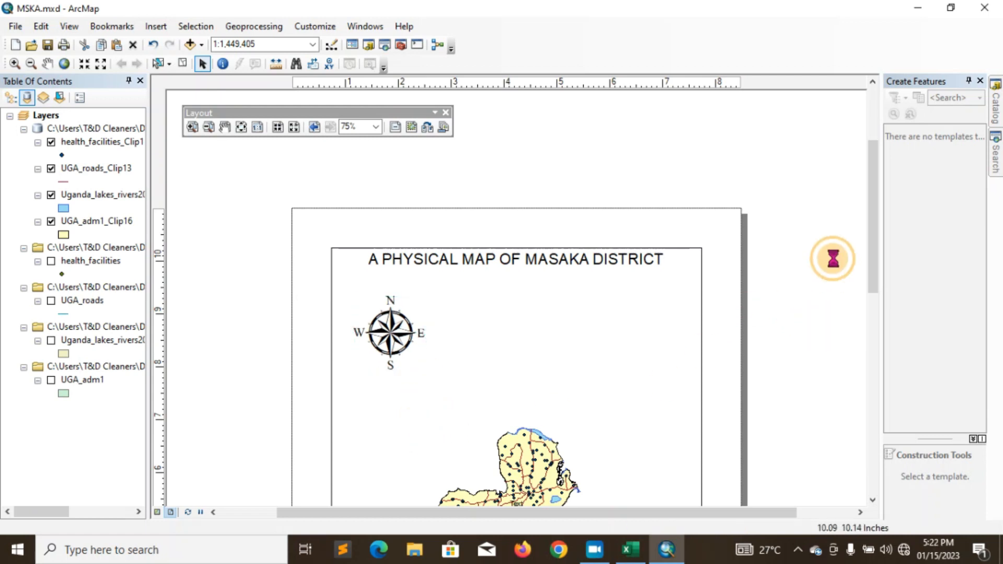
# Step: Set the layout page zoom to 50%, close the Layout toolbar, and bring the whole page into view
pyautogui.moveTo(875, 239); pyautogui.dragTo(875, 274)
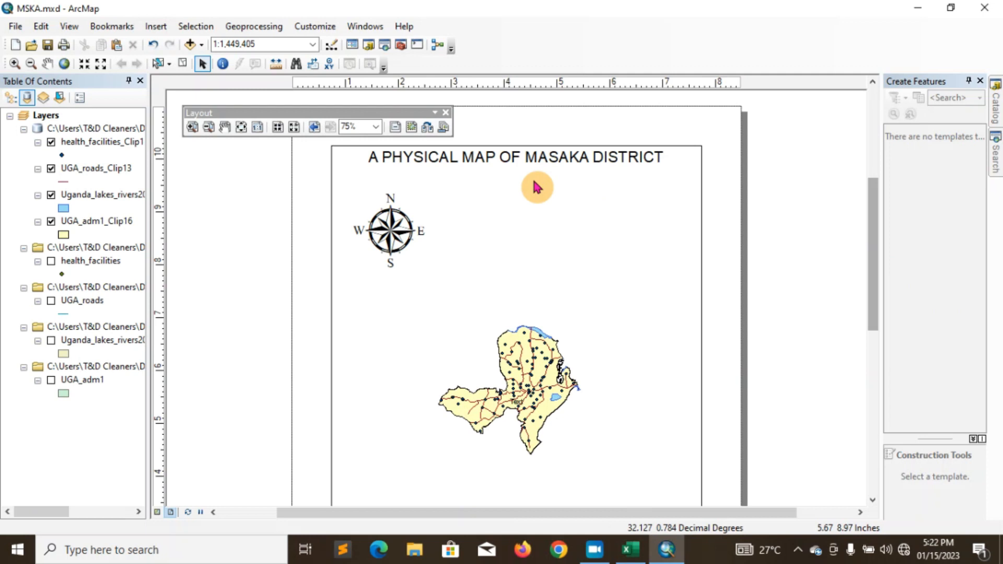
pyautogui.click(376, 128)
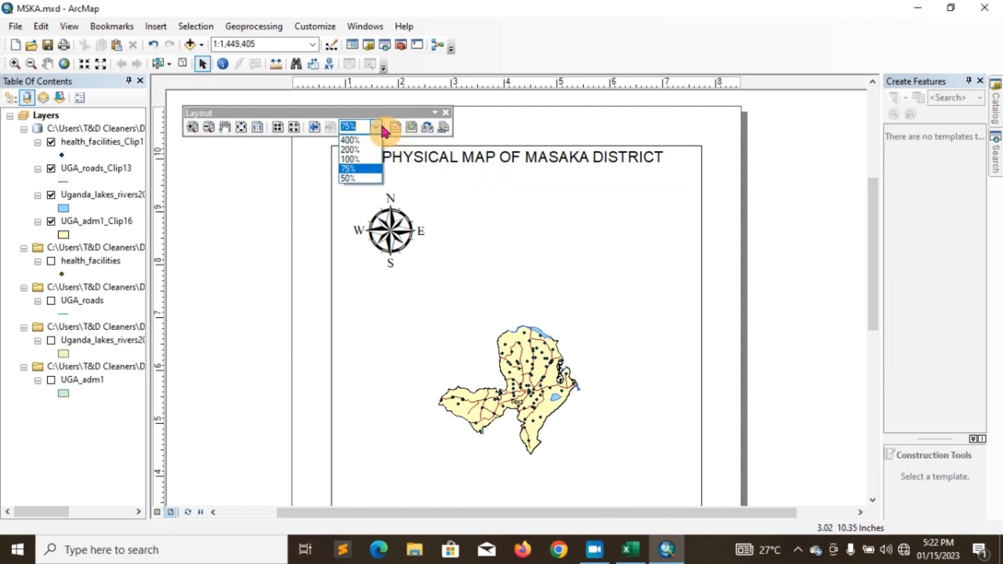
pyautogui.click(361, 178)
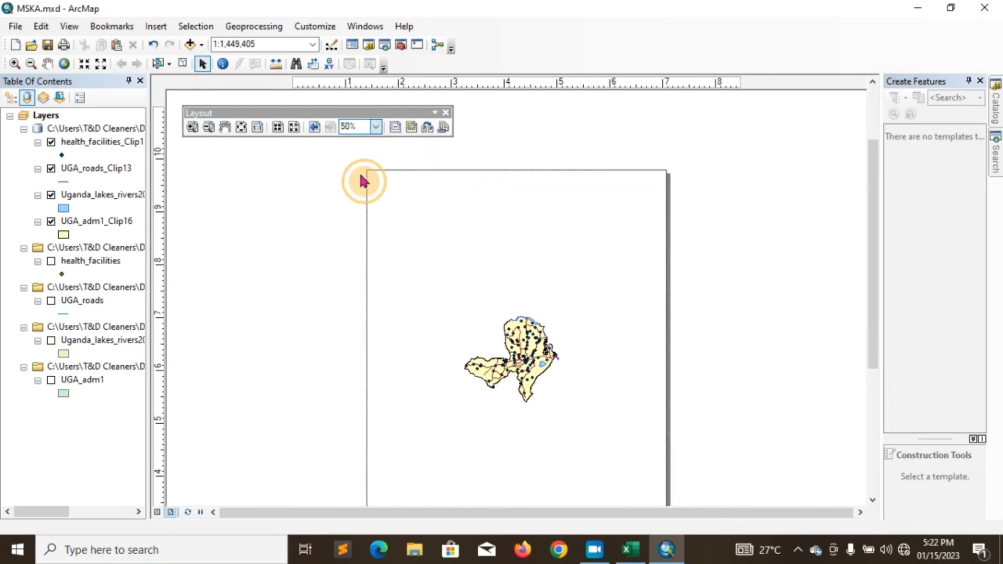
pyautogui.click(445, 115)
pyautogui.moveTo(871, 205); pyautogui.dragTo(870, 255)
pyautogui.moveTo(871, 306); pyautogui.dragTo(872, 293)
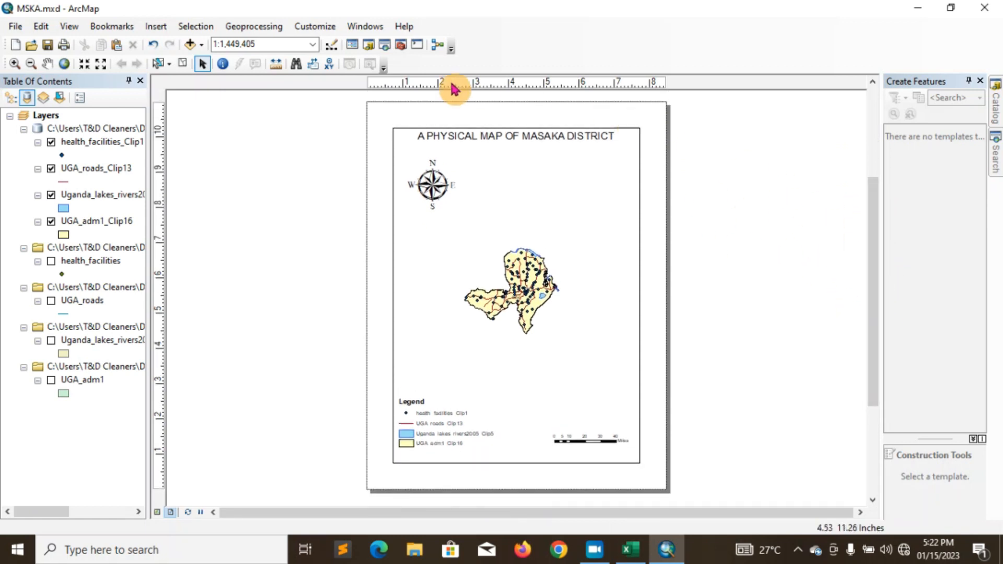